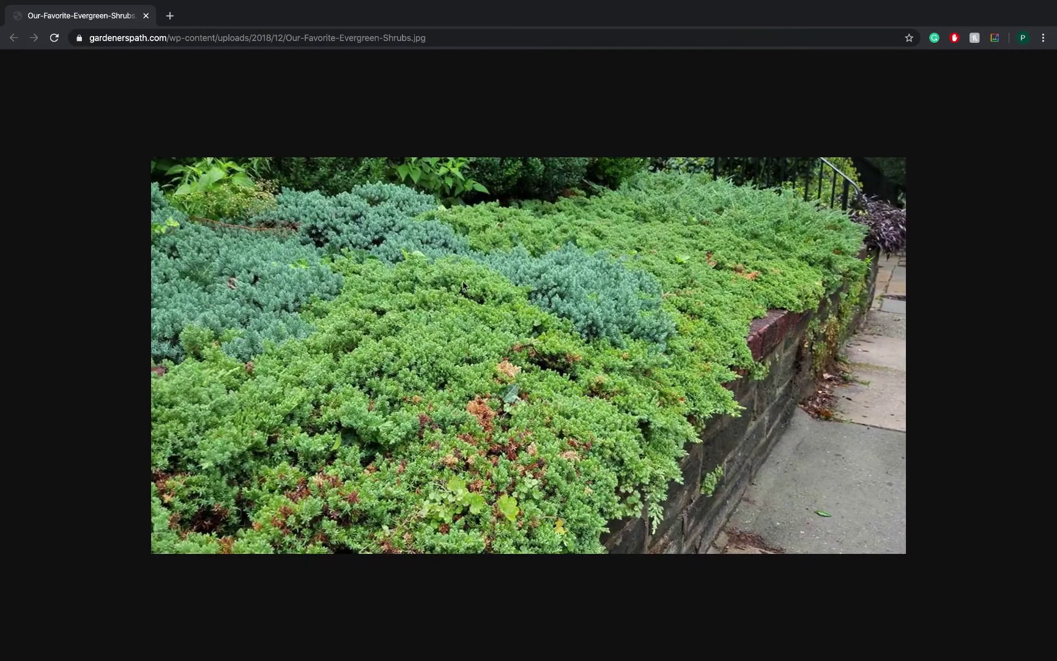
- Bring up the context menu on the evergreen shrubs photo in Chrome
right_click(491, 295)
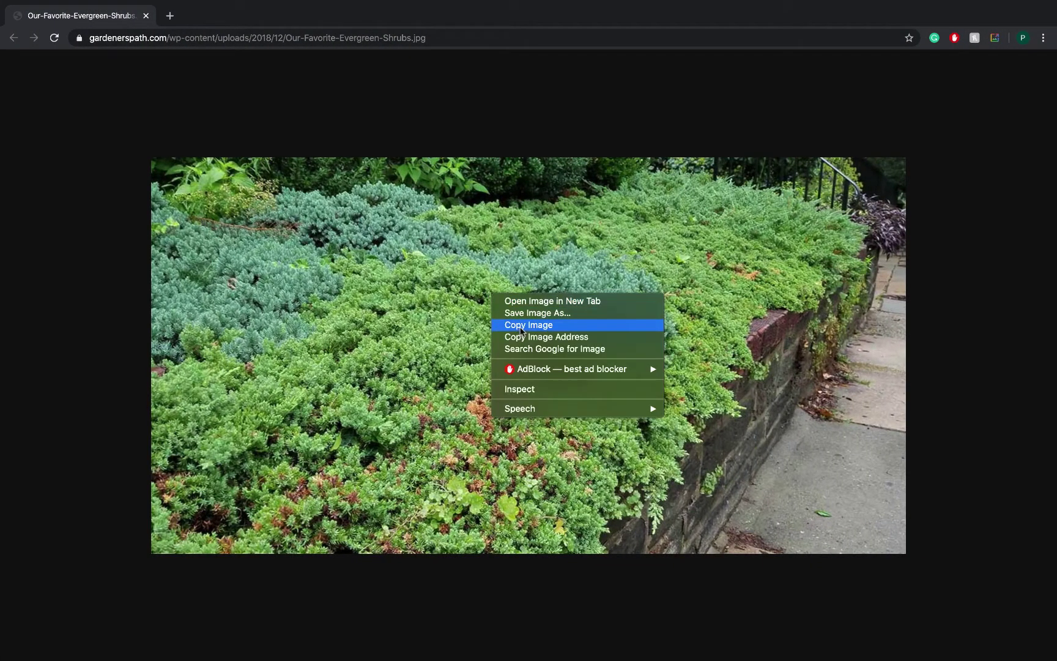
- Copy the shrubs photo, paste it into the park rendering, and move Layer 1 near the stack top
left_click(520, 326)
key("ctrl+Left")
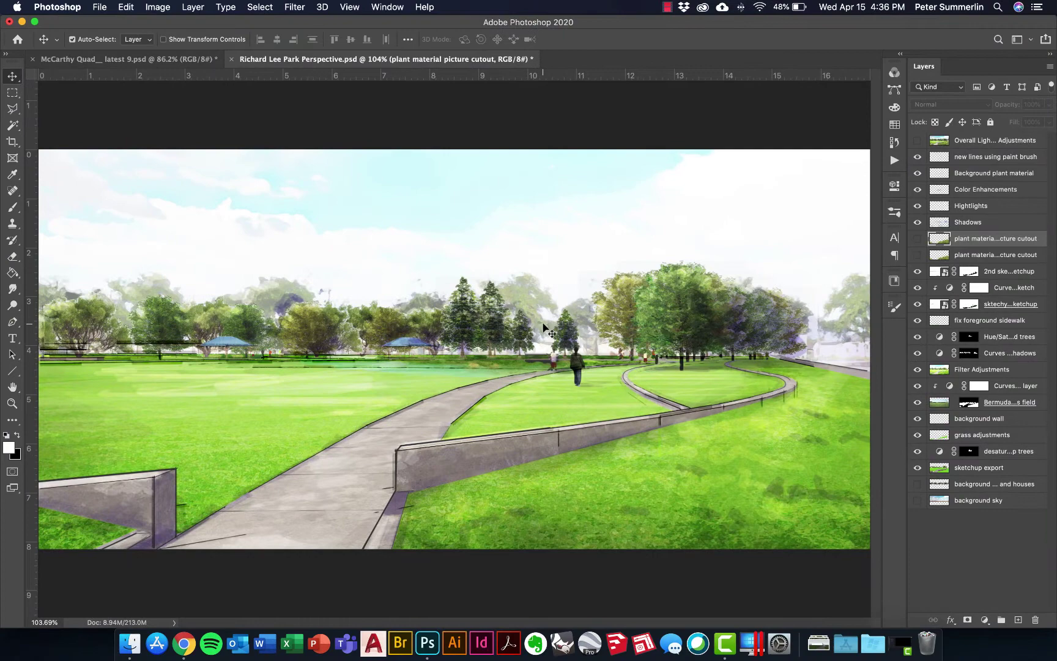
key("super+v")
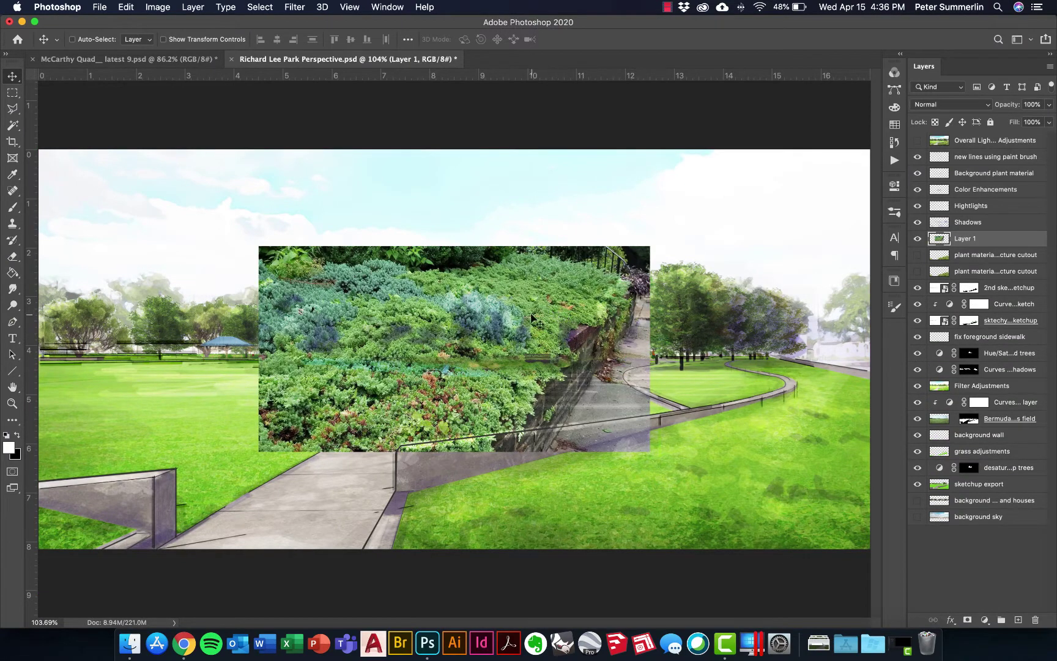
left_click_drag(554, 336, 720, 391)
left_click_drag(968, 240, 970, 154)
left_click_drag(633, 382, 603, 411)
- Scale the shrubs layer to about 113% and shift it down about 49 px
key("ctrl+t")
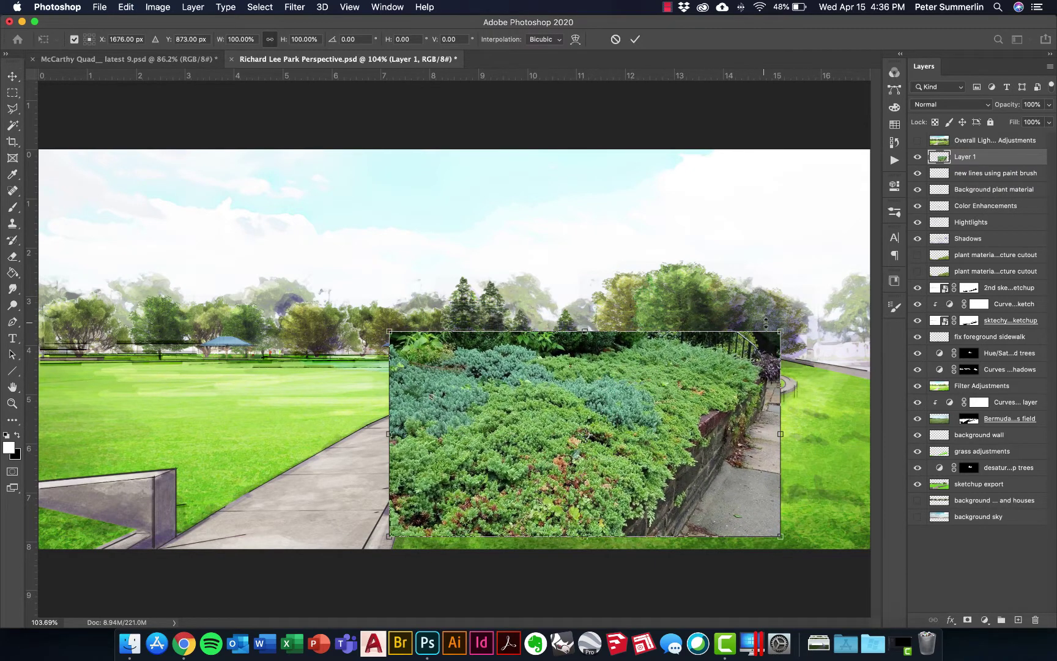
left_click_drag(779, 332, 830, 305)
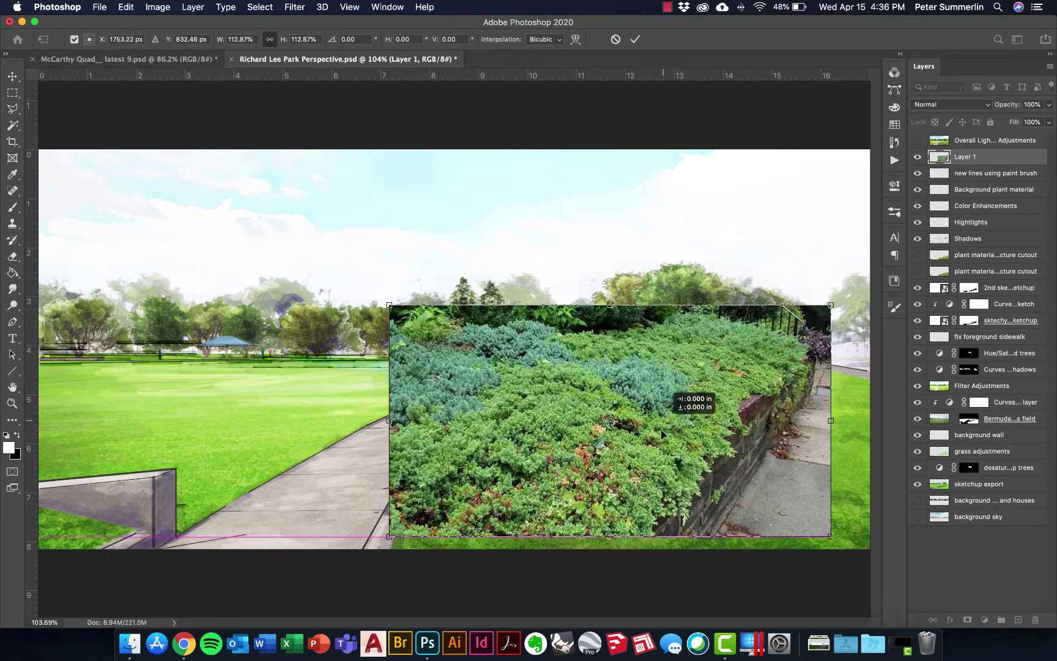
left_click_drag(662, 435, 679, 454)
- Apply the transform, then clone shrub foliage over the right sidewalk and wall with a 100 px brush
key("Return")
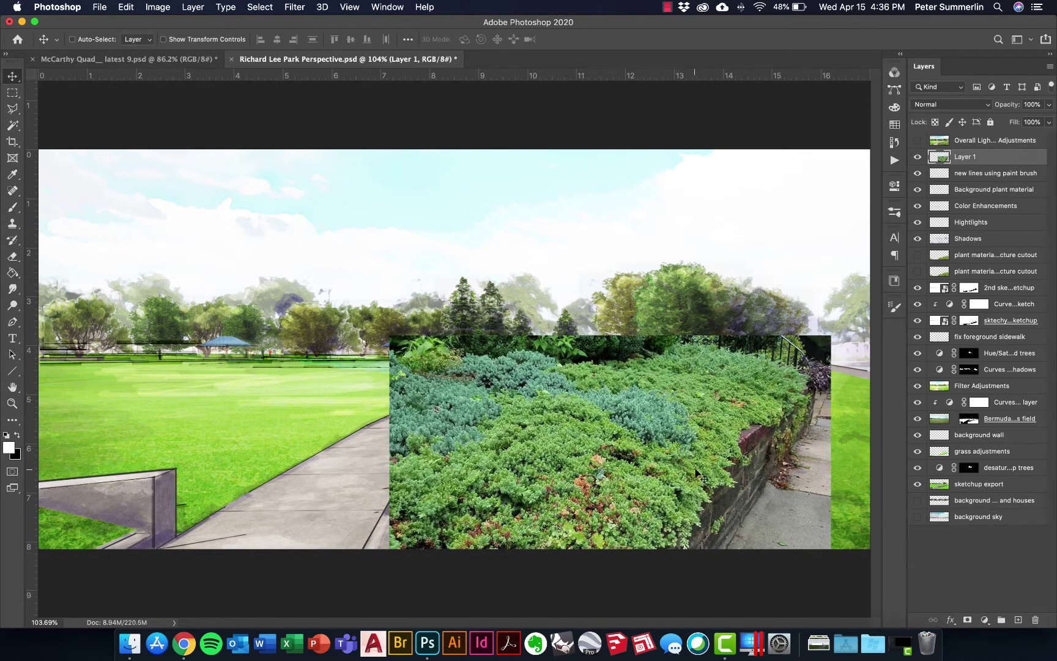
key("s")
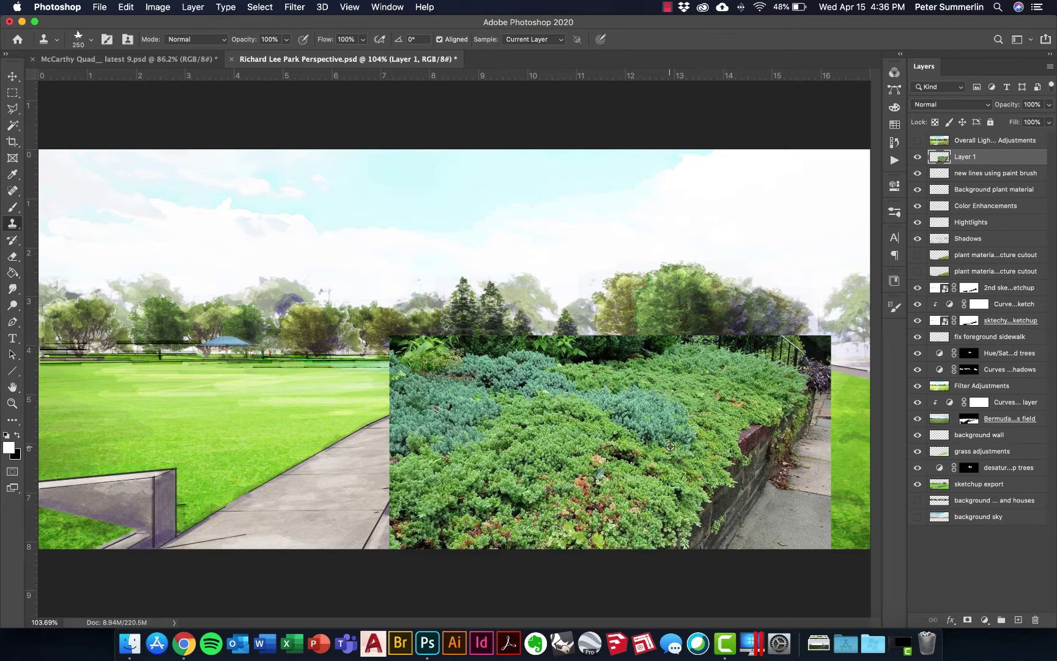
mouse_move(811, 440)
left_mouse_down()
mouse_move(795, 526)
mouse_move(808, 465)
left_mouse_up()
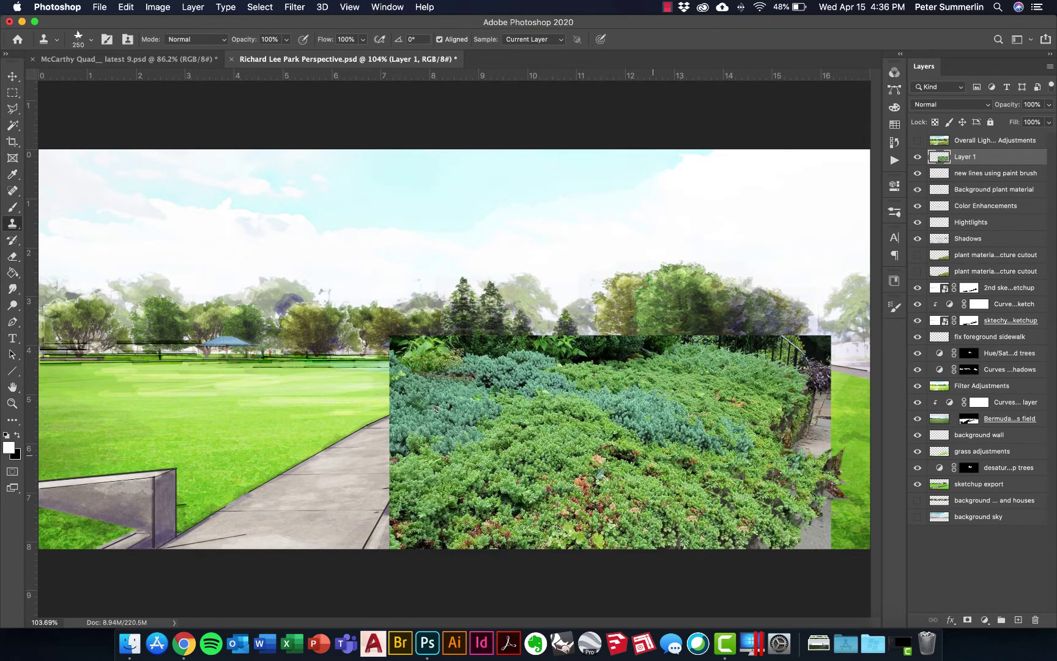
mouse_move(734, 441)
left_mouse_down()
mouse_move(786, 428)
mouse_move(819, 465)
mouse_move(856, 416)
mouse_move(776, 434)
left_mouse_up()
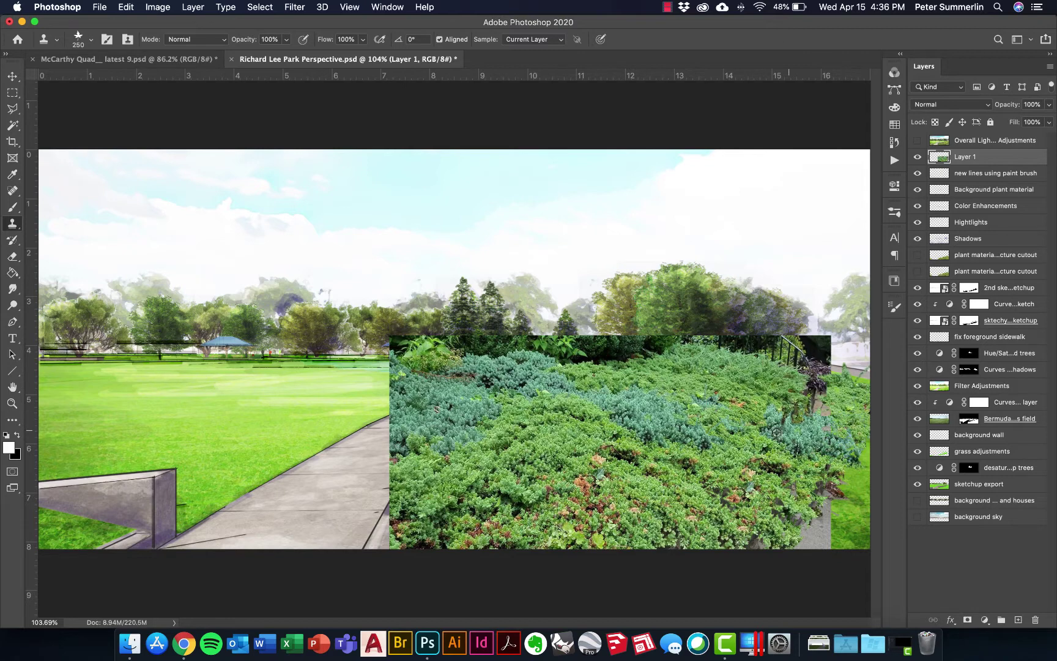
key("bracketleft")
key("bracketleft")
key("bracketleft")
key("bracketleft")
key("bracketleft")
key("bracketleft")
mouse_move(684, 445)
left_mouse_down()
mouse_move(820, 318)
mouse_move(814, 489)
mouse_move(795, 520)
mouse_move(814, 343)
left_mouse_up()
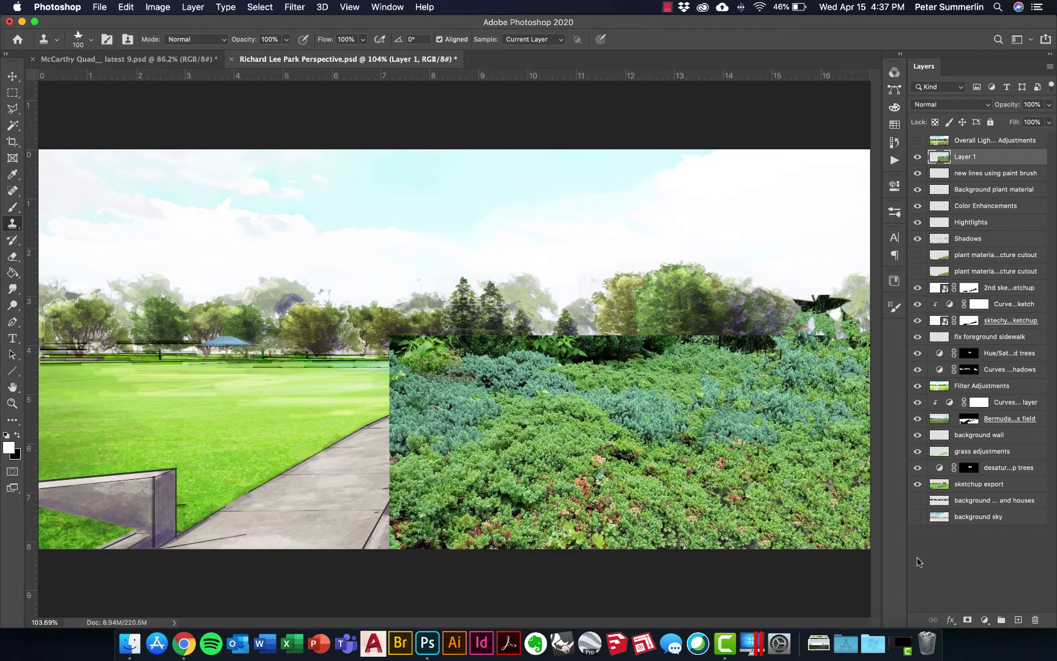
- Add a layer mask to Layer 1 and invert it to black, hiding the shrubs
left_click(967, 621)
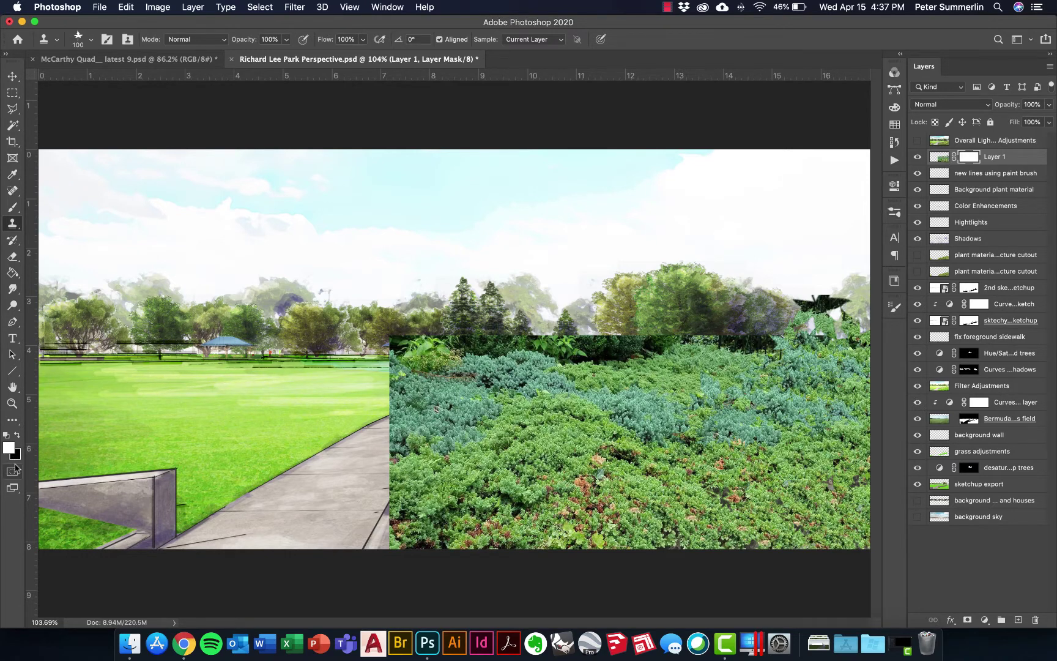
key("super+i")
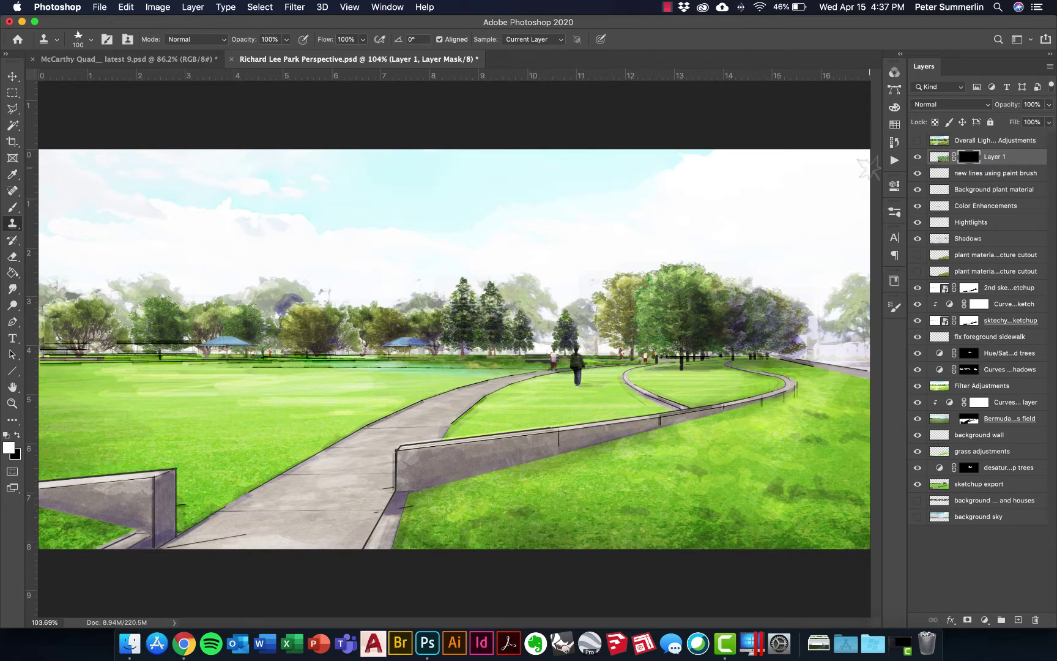
- Switch to the Brush tool and choose the Hard Round brush preset
key("b")
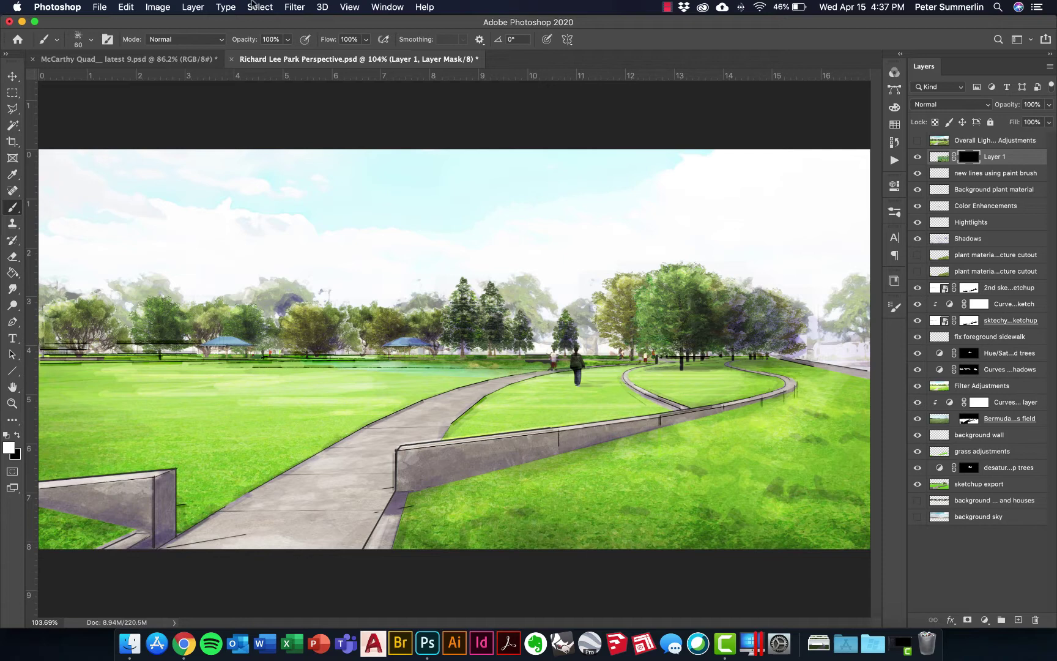
left_click(294, 8)
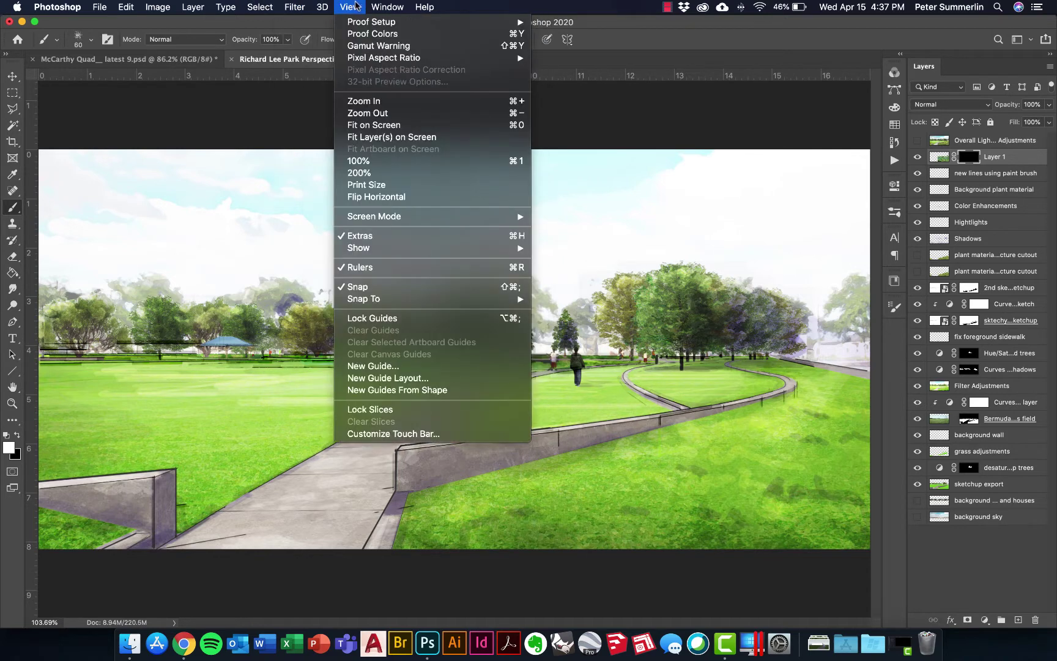
mouse_move(387, 6)
left_click(84, 37)
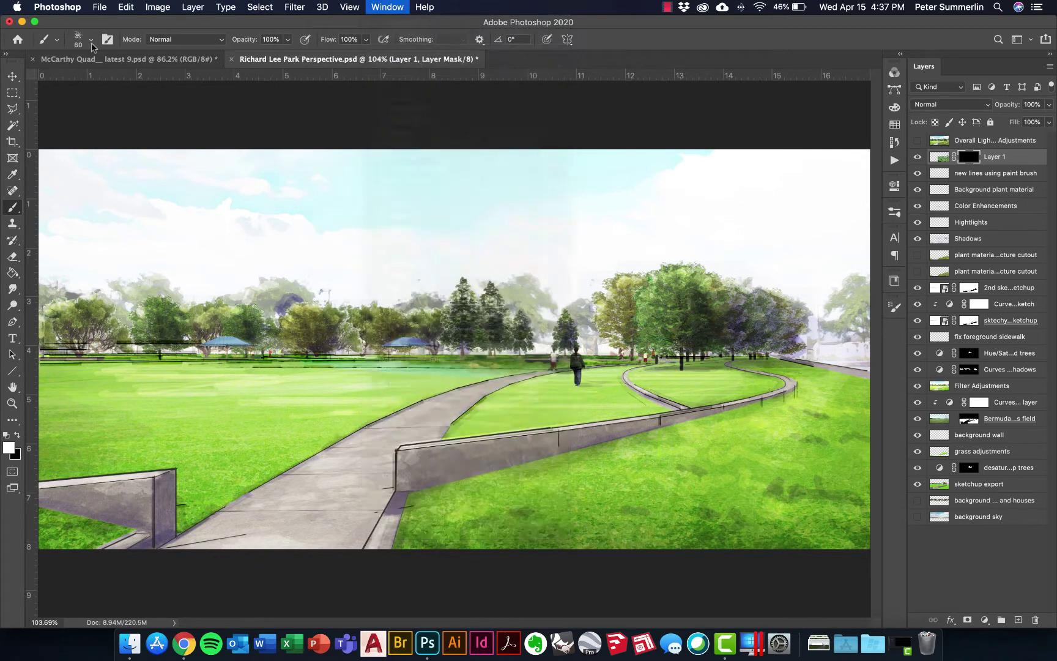
left_click(90, 39)
left_click(108, 179)
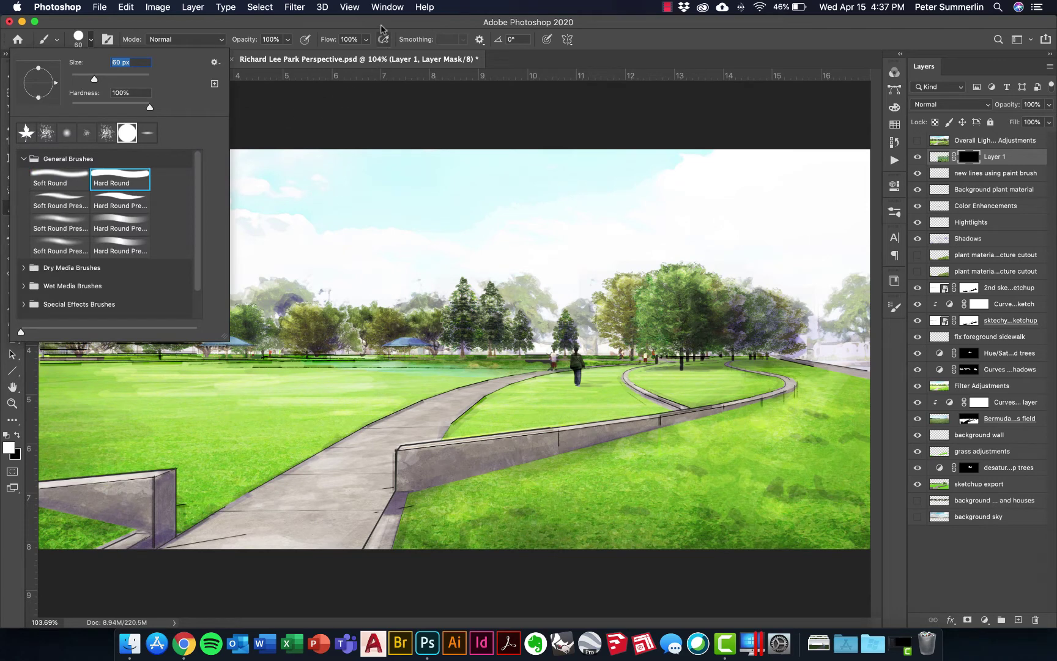
- In Brush Settings, pick the 39 px textured tip with 100% size jitter and 99% angle jitter
left_click(387, 7)
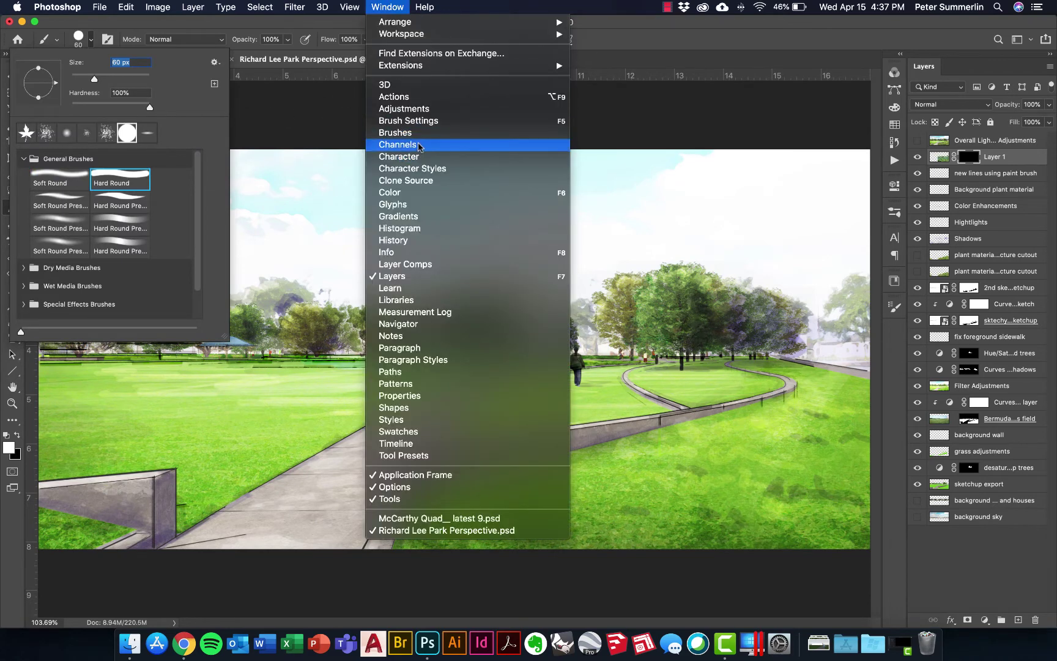
left_click(420, 121)
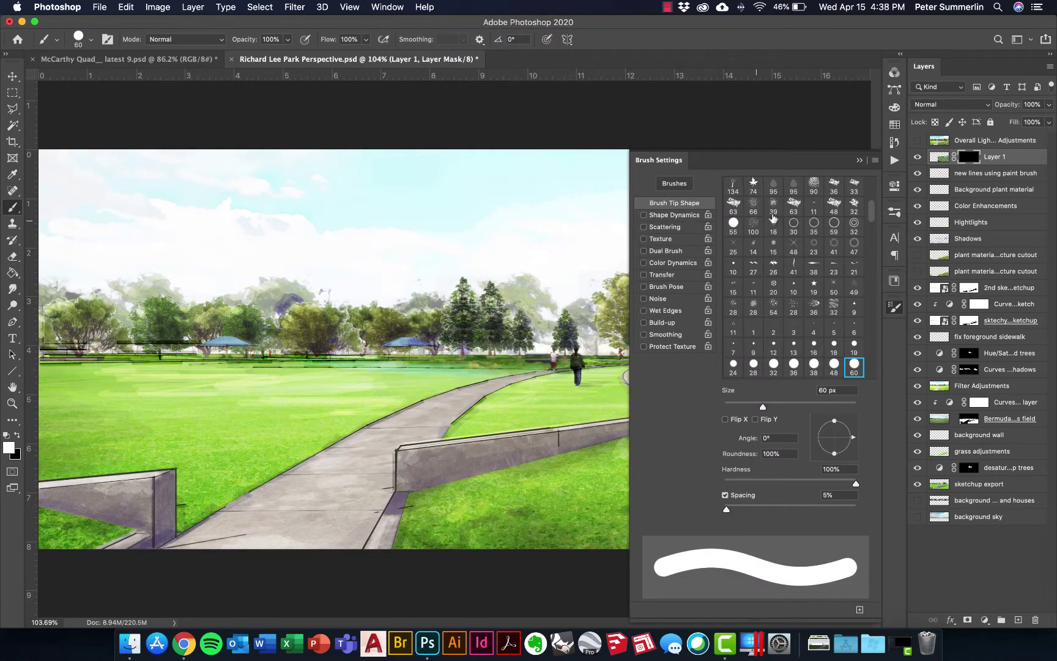
scroll(846, 328, "up", 10)
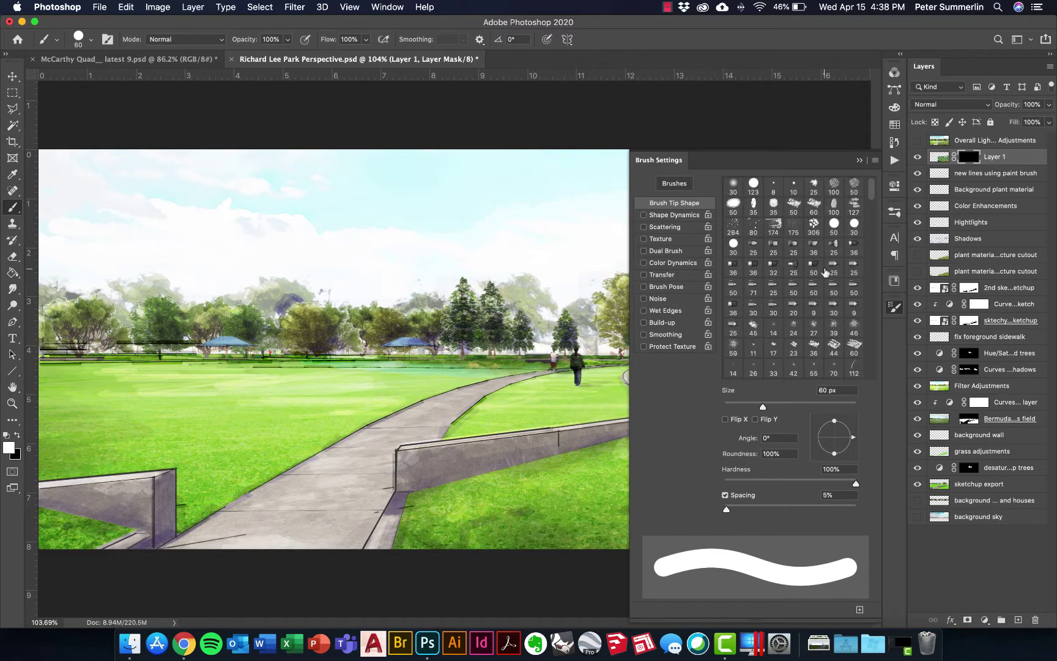
left_click(834, 328)
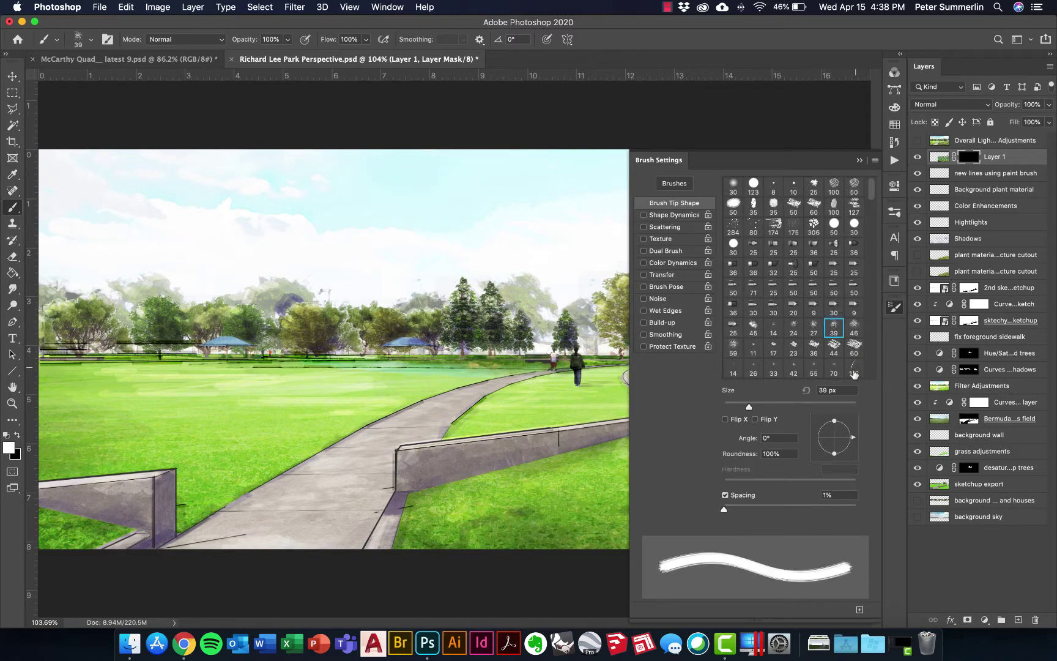
left_click(661, 217)
left_click_drag(724, 195, 873, 193)
left_click_drag(727, 289, 855, 296)
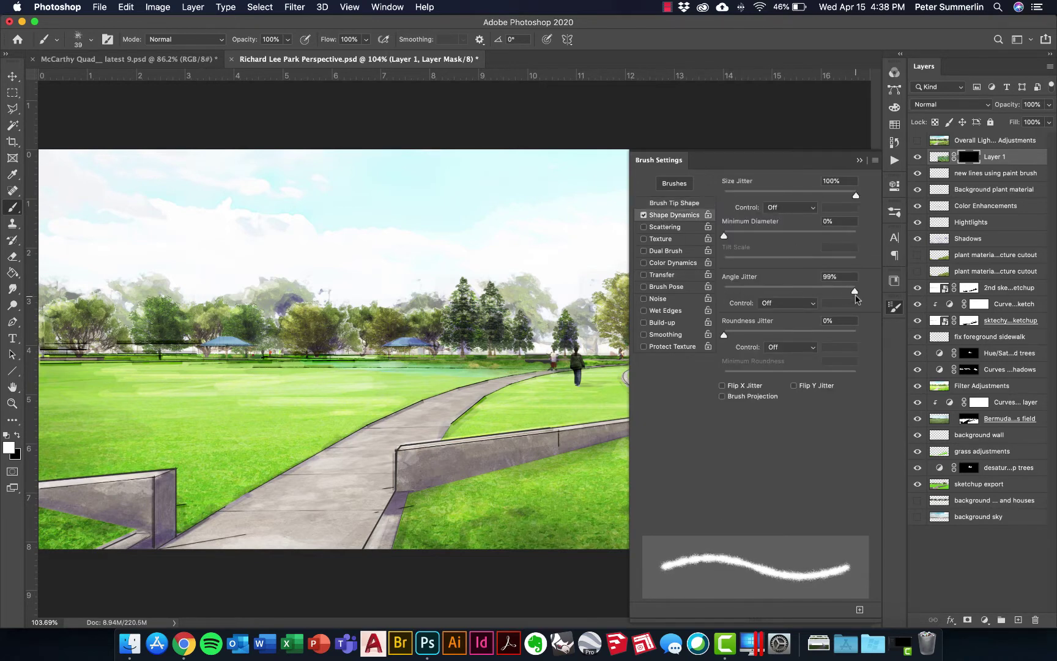
- Add 82% scatter and about 10% spacing to the brush, then close Brush Settings
left_click(672, 230)
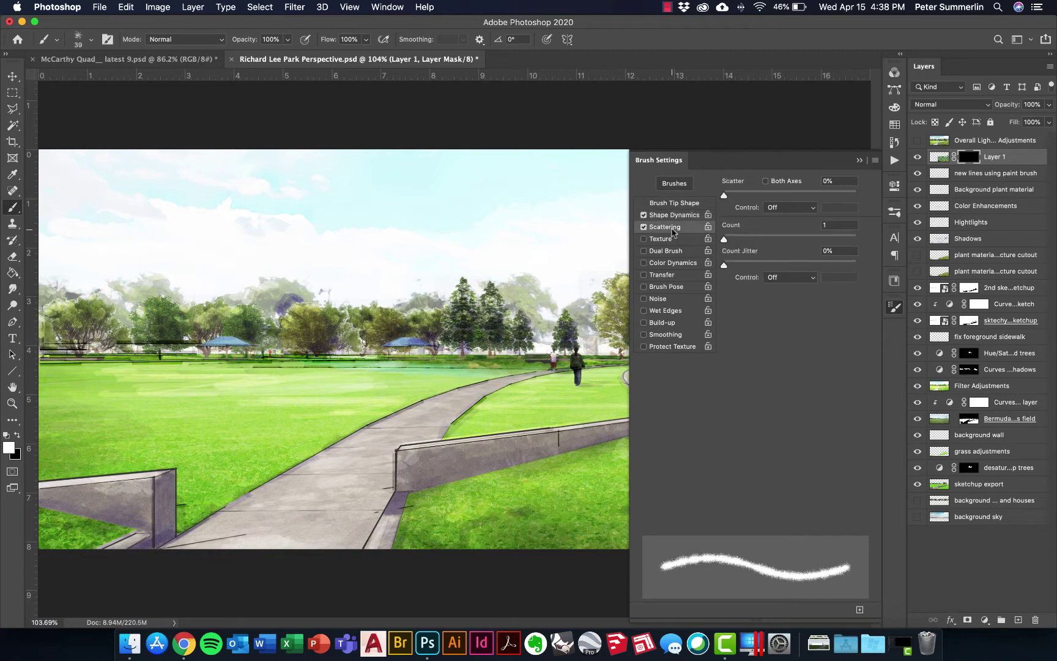
left_click_drag(724, 195, 733, 196)
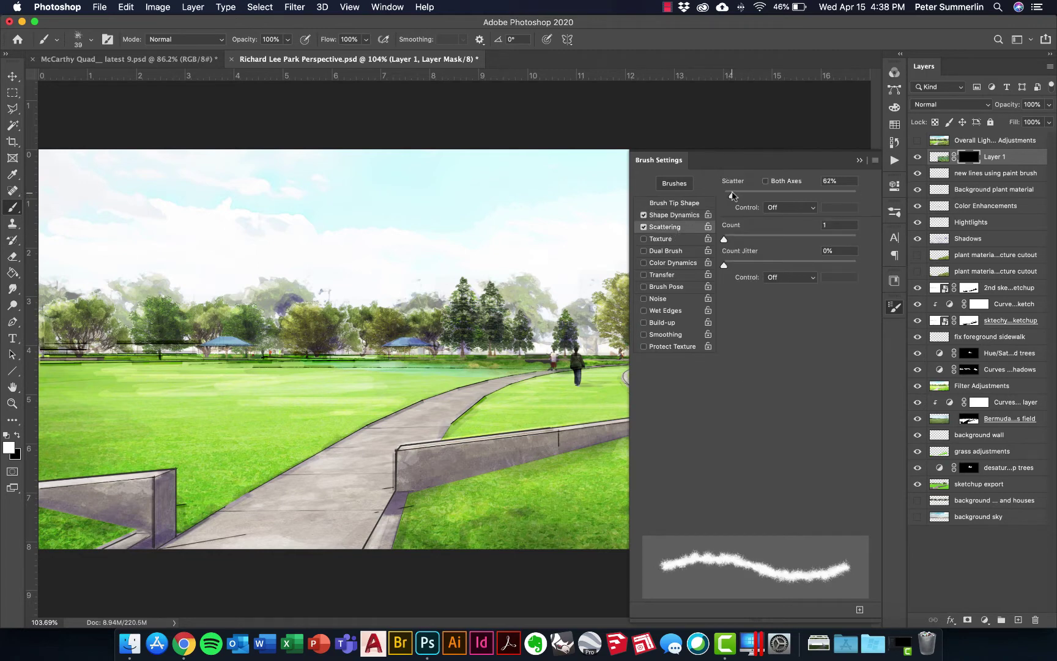
left_click(673, 205)
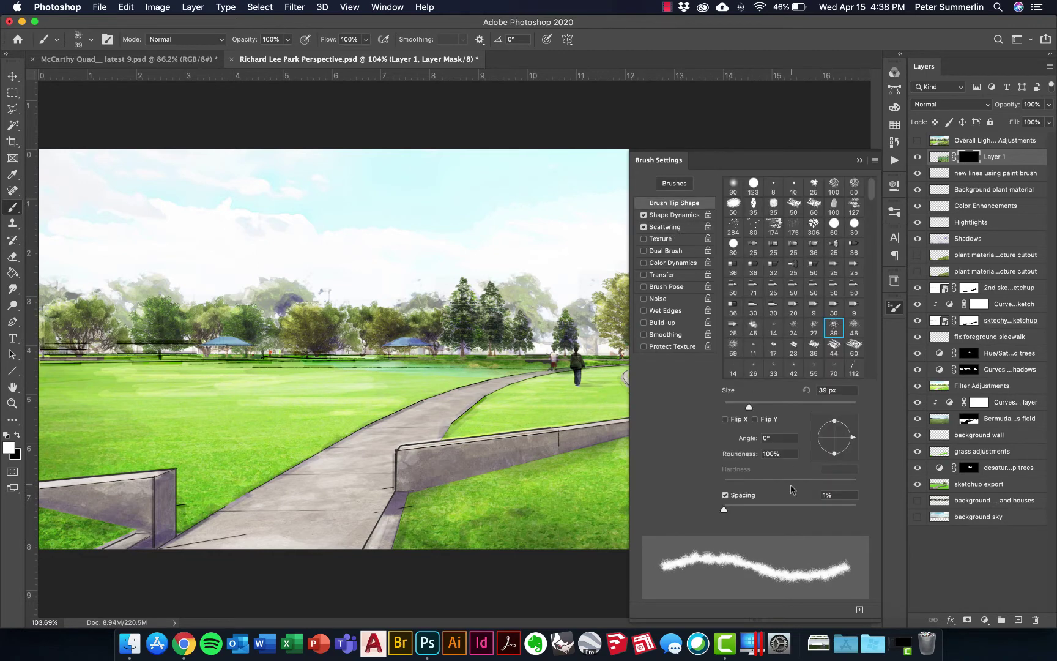
left_click_drag(724, 508, 731, 507)
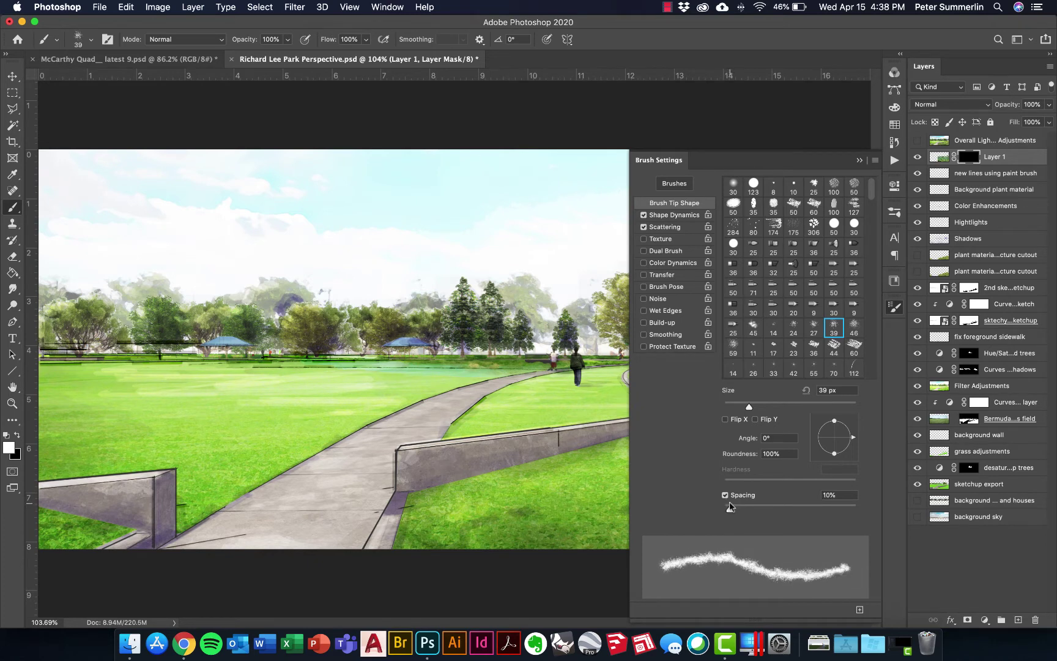
left_click(894, 306)
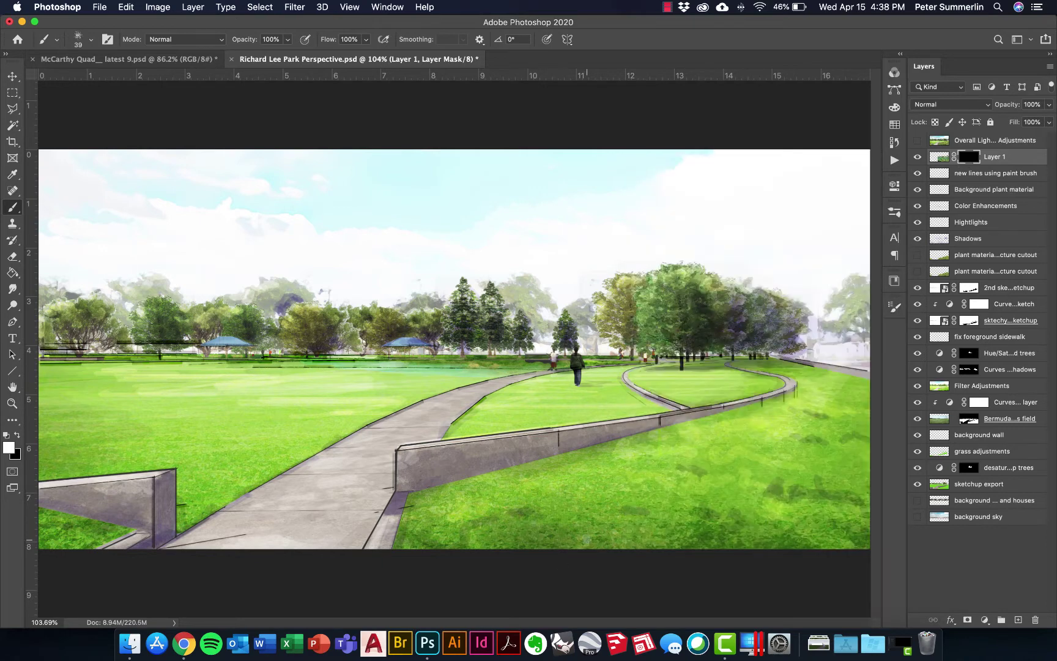
- Enlarge the brush and paint Layer 1's mask to reveal shrubs along the wall base
key("bracketright")
key("bracketright")
left_click(494, 479)
mouse_move(495, 470)
left_mouse_down()
mouse_move(551, 461)
mouse_move(497, 477)
mouse_move(466, 470)
mouse_move(438, 505)
mouse_move(441, 487)
mouse_move(459, 482)
left_mouse_up()
mouse_move(549, 462)
left_mouse_down()
mouse_move(557, 437)
mouse_move(575, 447)
mouse_move(613, 439)
mouse_move(624, 450)
mouse_move(633, 430)
mouse_move(726, 429)
left_mouse_up()
mouse_move(471, 493)
left_mouse_down()
mouse_move(422, 484)
mouse_move(440, 510)
mouse_move(402, 510)
mouse_move(486, 517)
mouse_move(750, 438)
mouse_move(826, 520)
mouse_move(847, 392)
mouse_move(784, 400)
left_mouse_up()
key("bracketright")
key("bracketright")
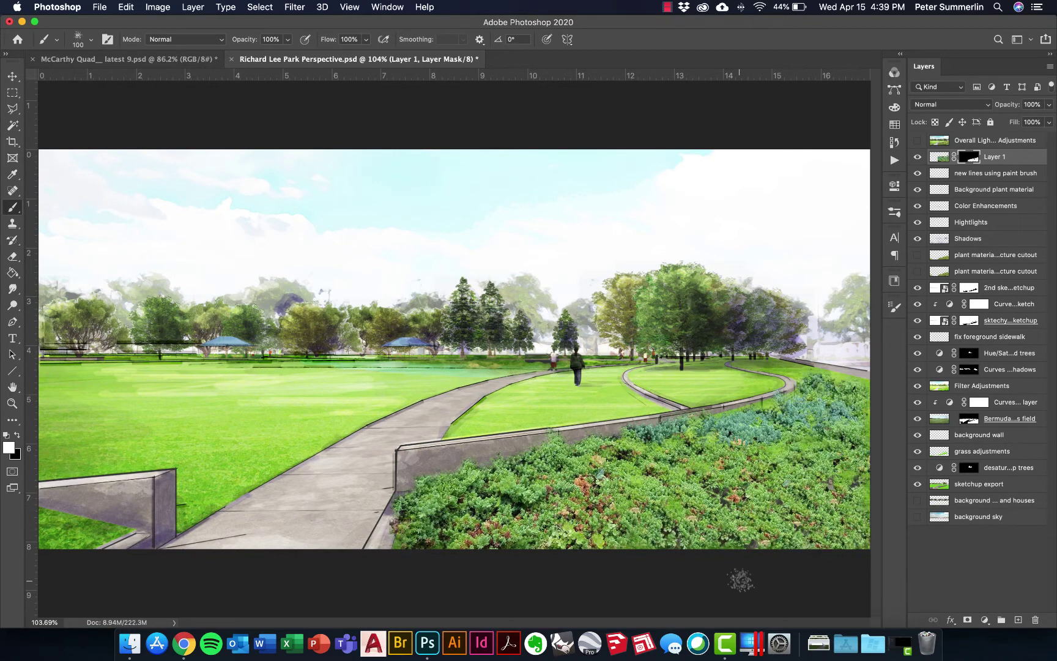
- Target Layer 1's image content and nudge the shrub layer with the Move tool
left_click(939, 157)
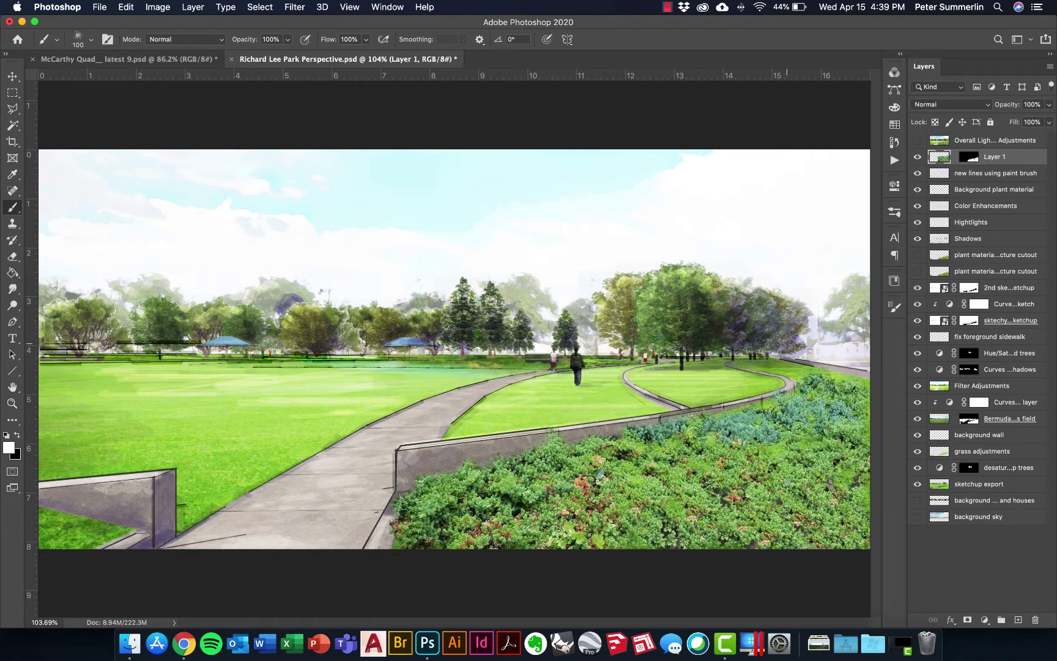
key("v")
left_click(685, 468)
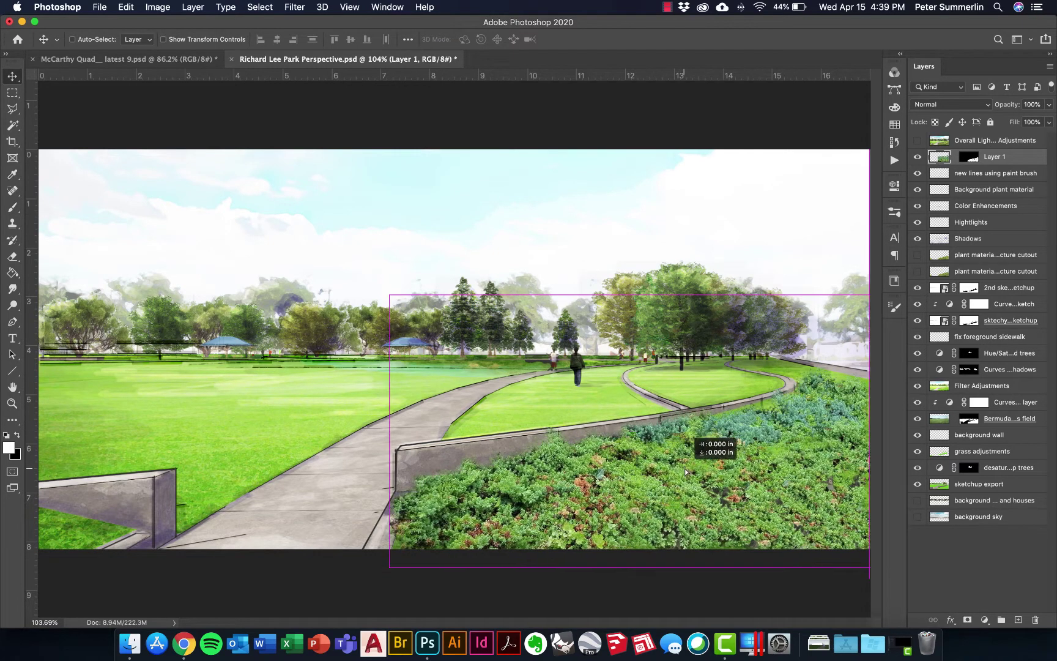
mouse_move(685, 469)
left_mouse_down()
mouse_move(695, 475)
mouse_move(685, 470)
left_mouse_up()
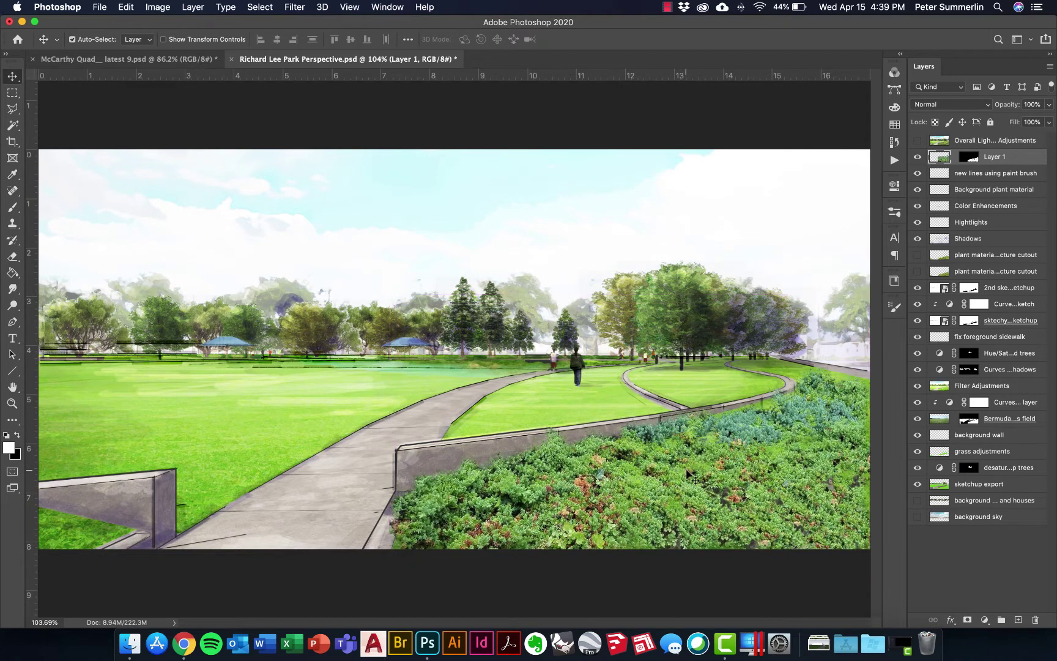
- Scale the shrub layer to about 104%, pinch its right side in perspective, and lower it 15 px
key("ctrl+t")
left_click_drag(390, 295, 372, 285)
right_click(751, 413)
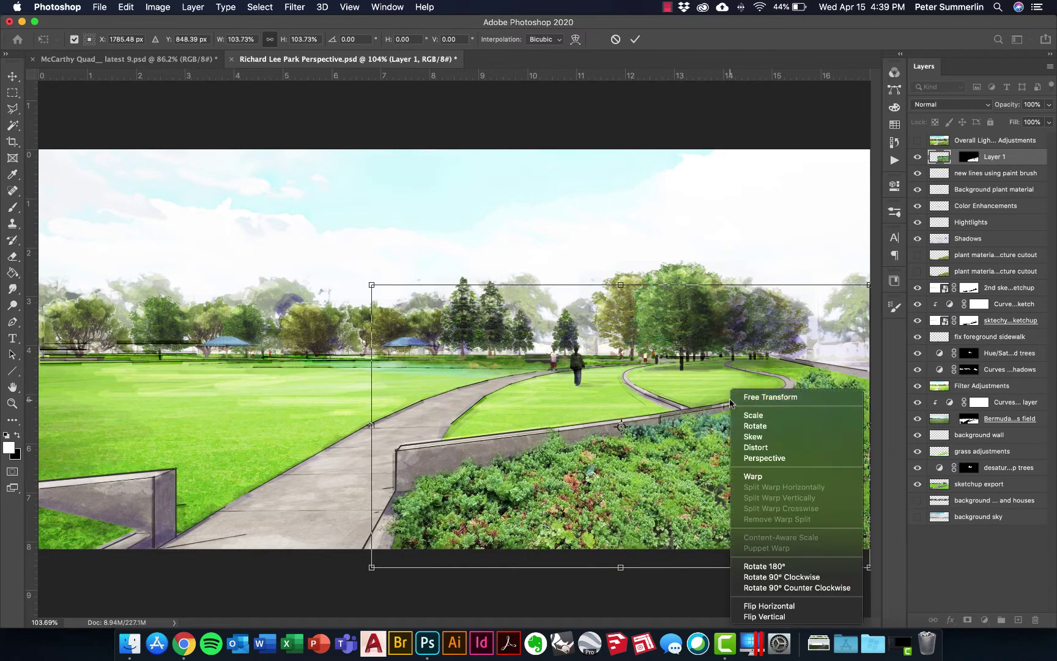
left_click(786, 460)
left_click_drag(871, 571, 871, 556)
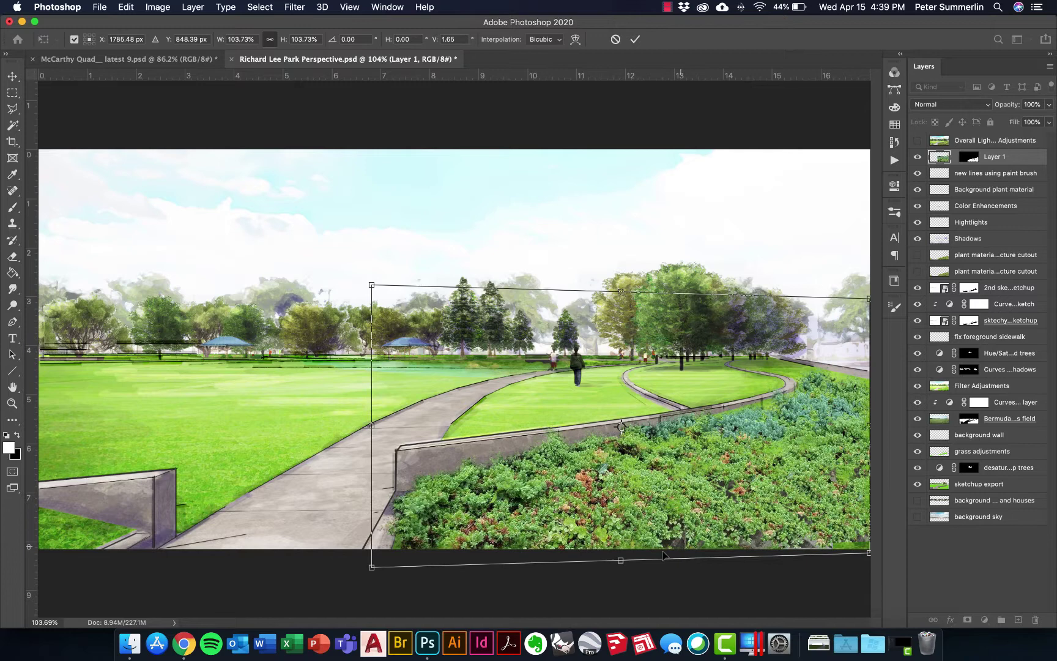
left_click_drag(642, 493, 643, 503)
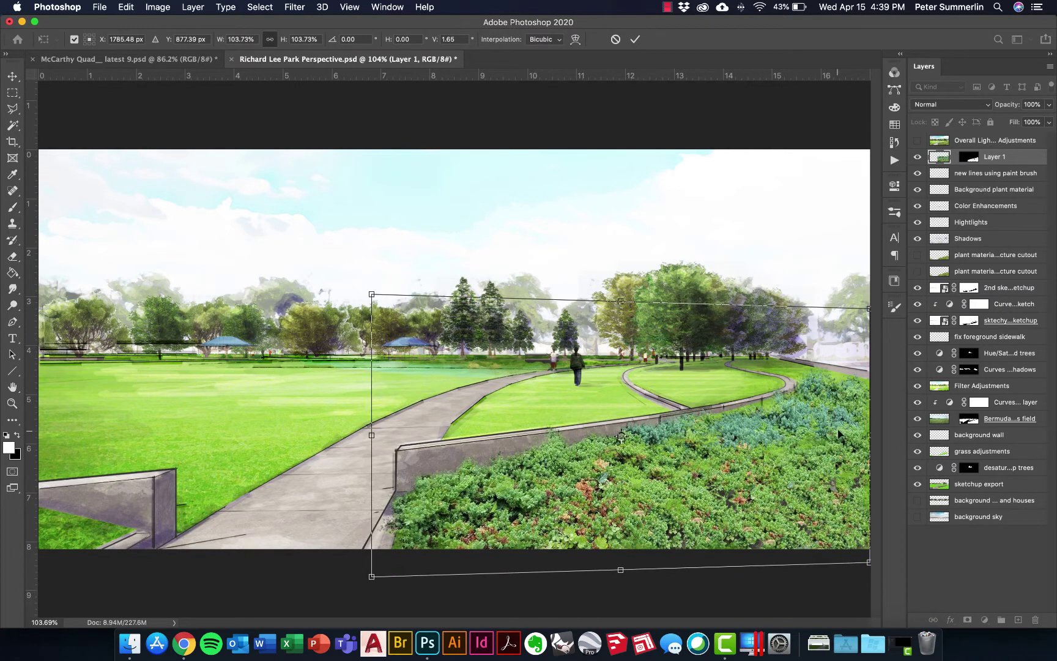
key("Return")
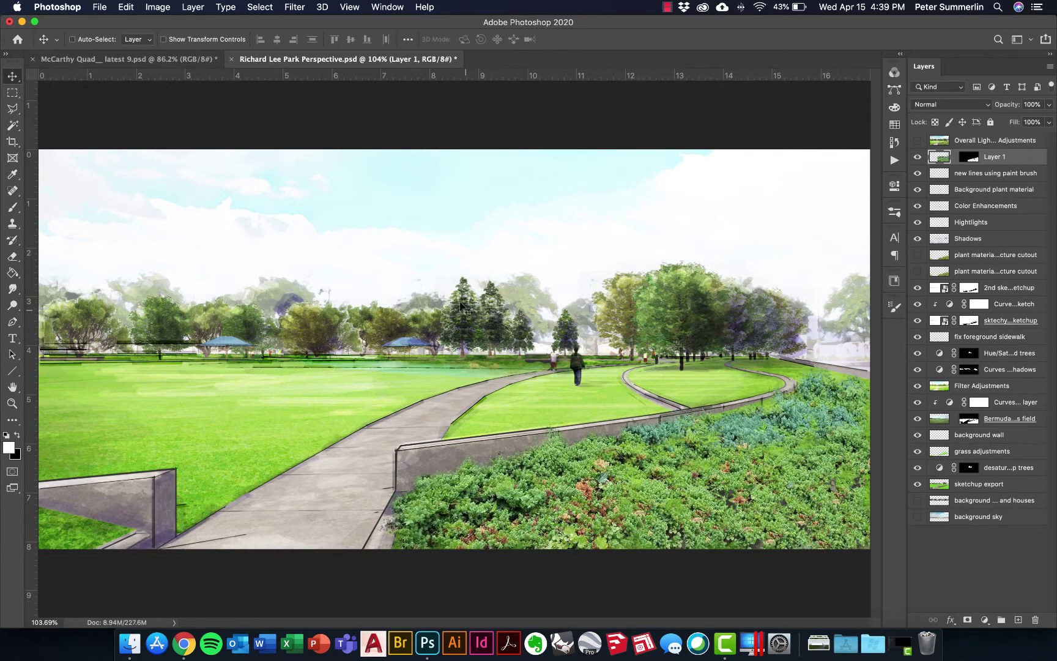
- Apply Hue/Saturation to the shrubs: Hue +14, Saturation -16, Lightness -13
left_click(159, 7)
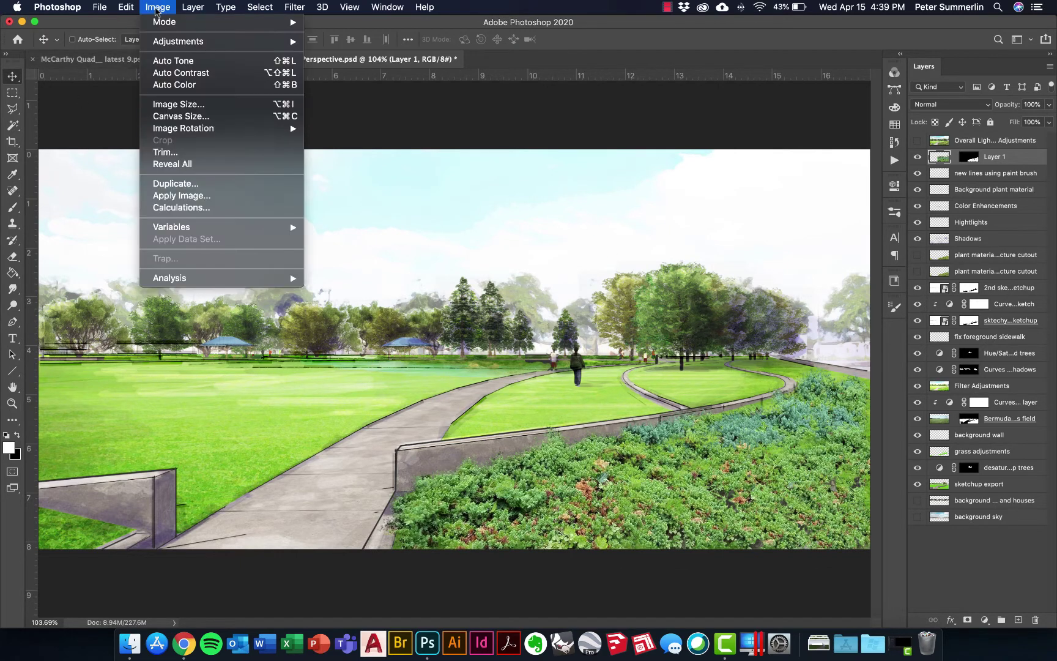
mouse_move(222, 43)
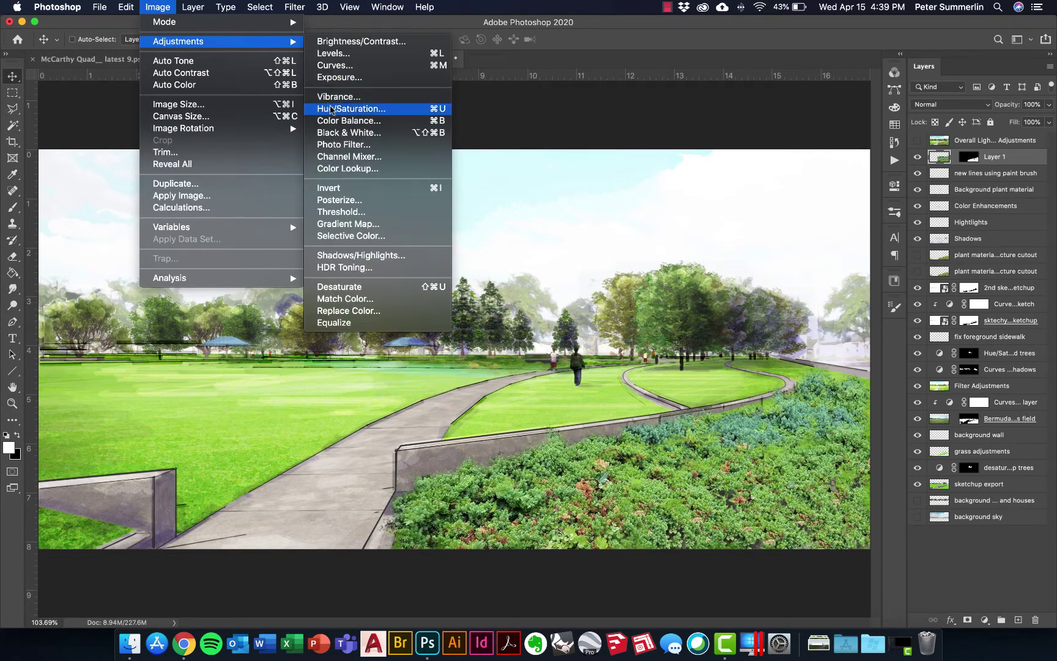
left_click(331, 108)
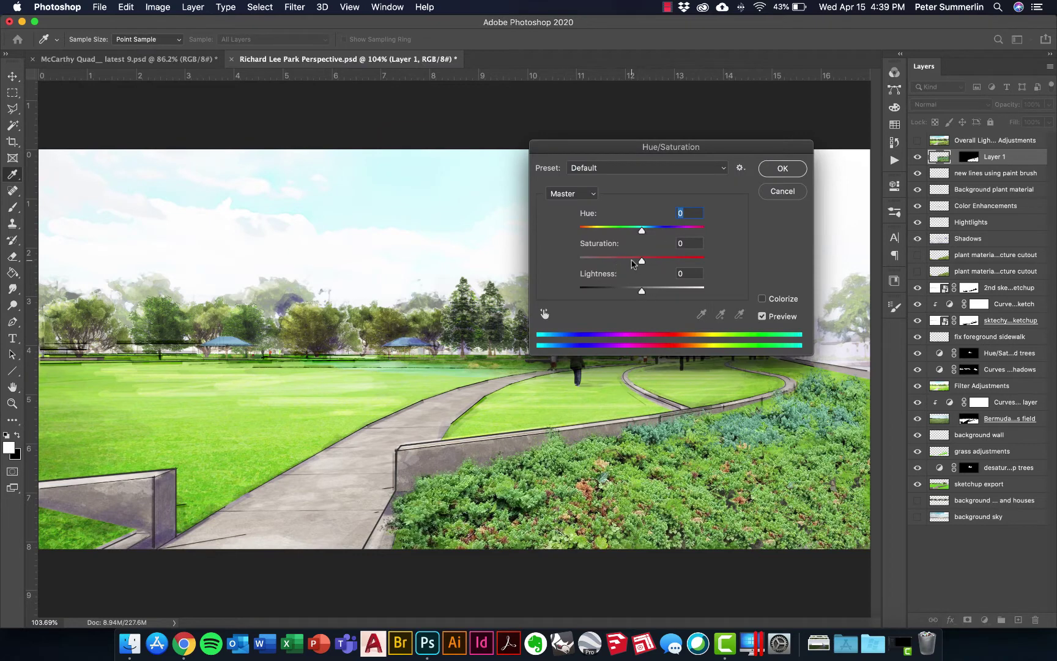
left_click(633, 262)
left_click(634, 289)
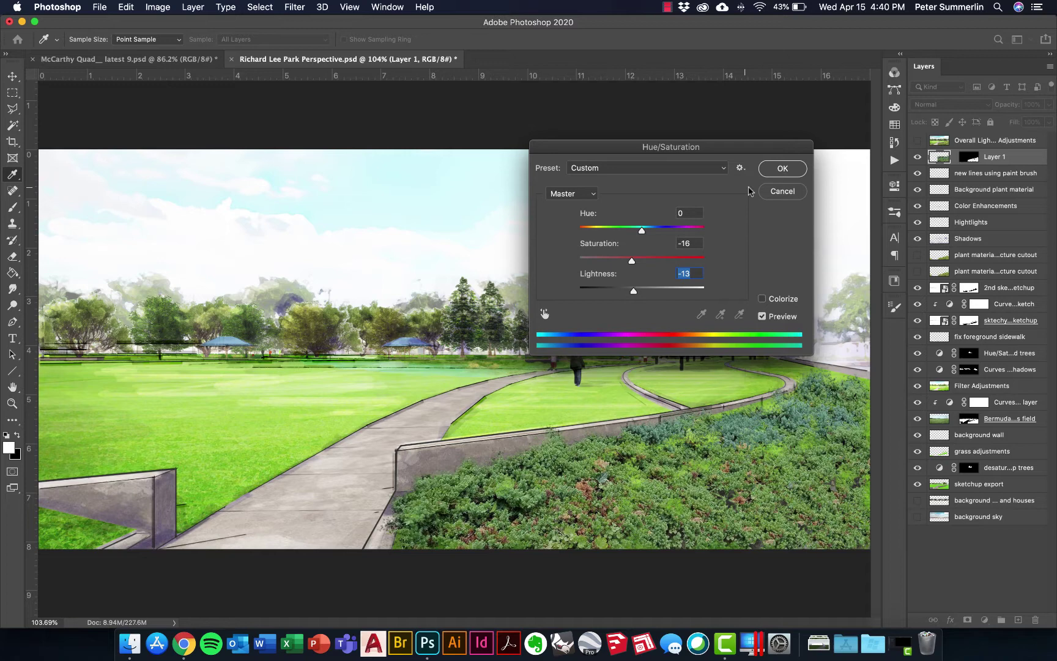
left_click_drag(642, 232, 650, 231)
left_click(791, 166)
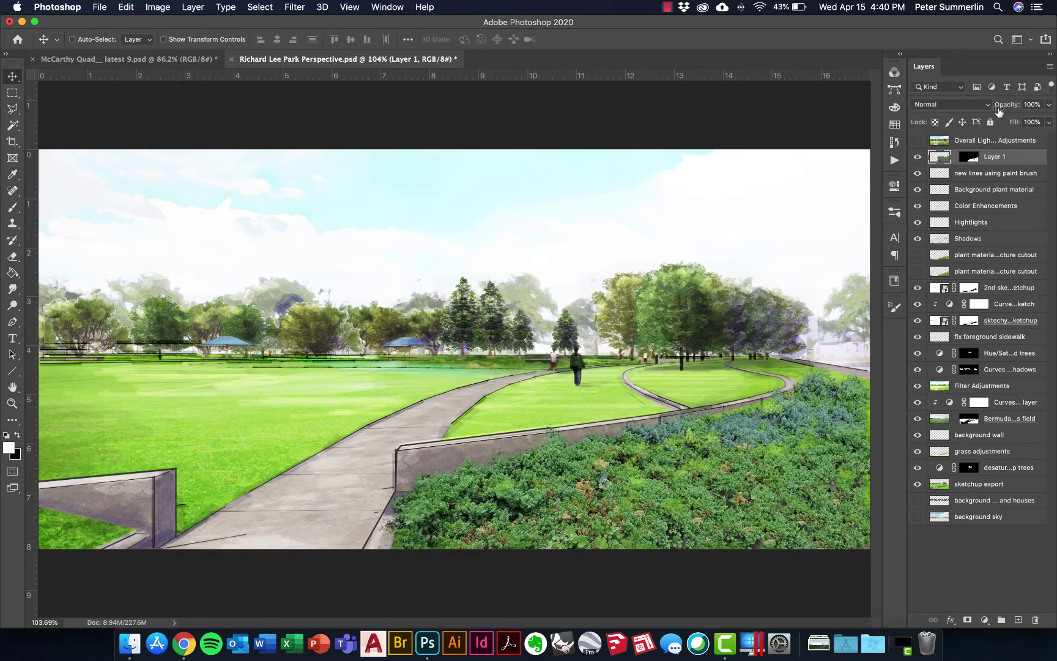
- Set Layer 1 to 82% opacity, move it below Shadows, and toggle Shadows off and on
left_click_drag(1004, 111, 995, 110)
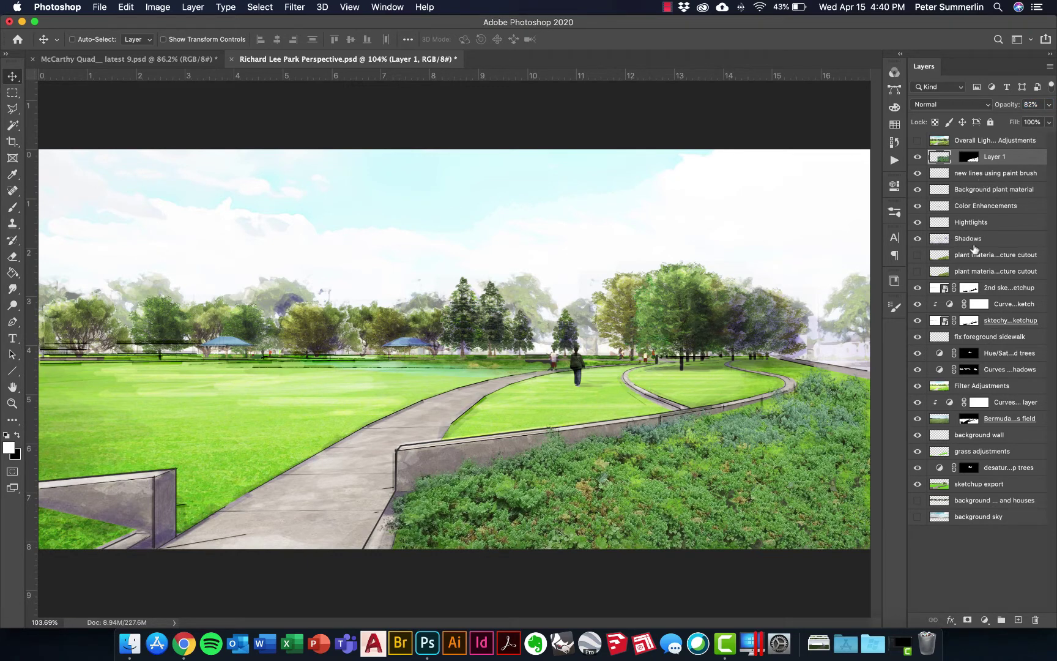
left_click_drag(992, 158, 996, 244)
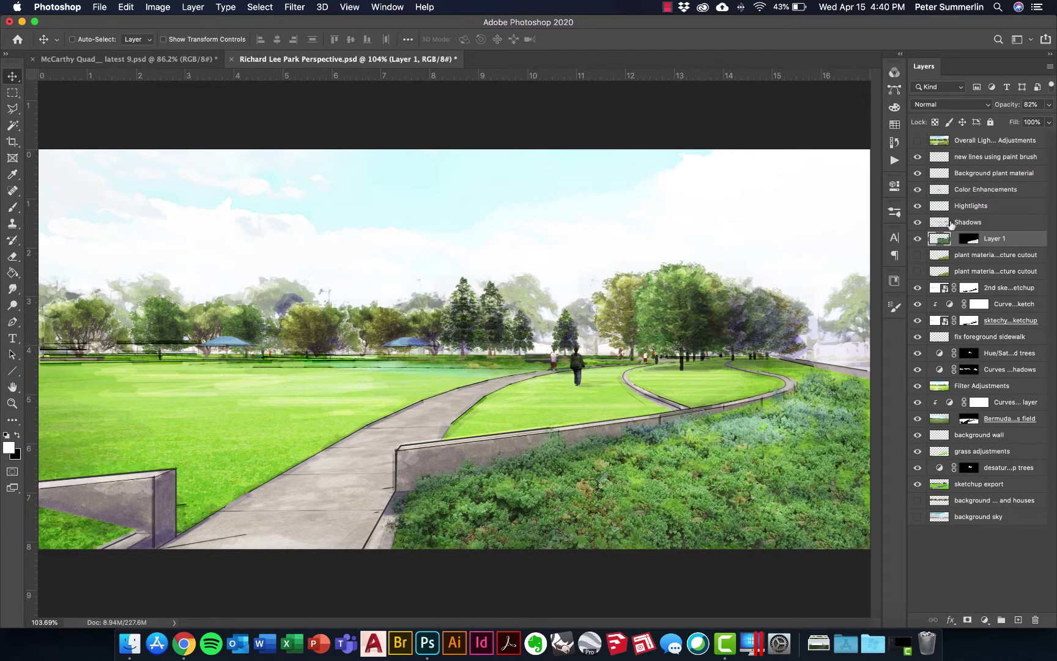
left_click(917, 222)
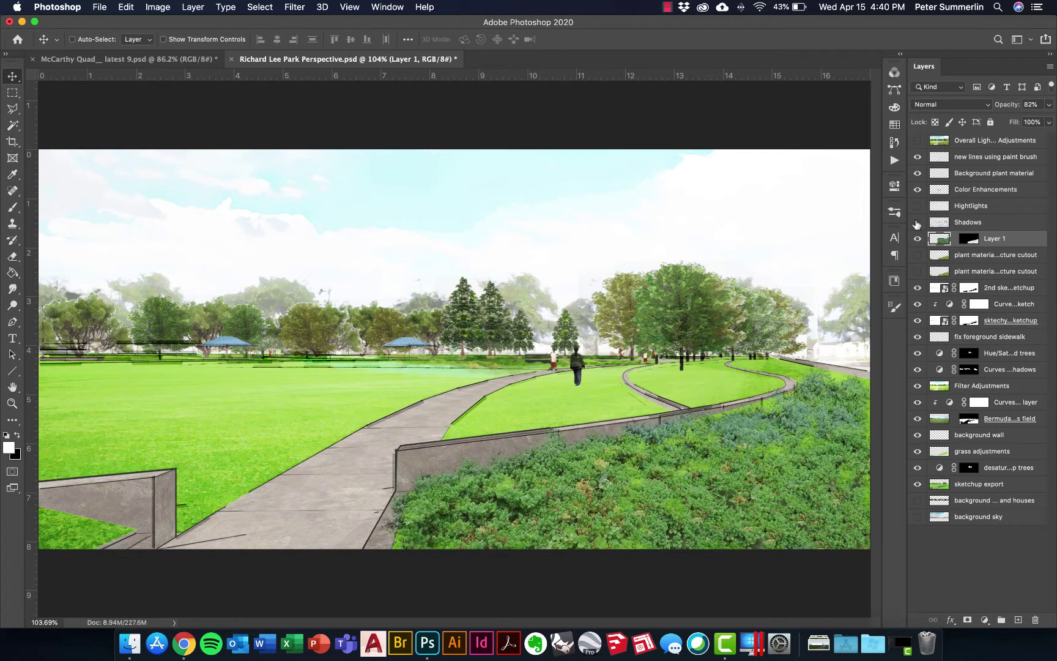
left_click_drag(917, 224, 917, 209)
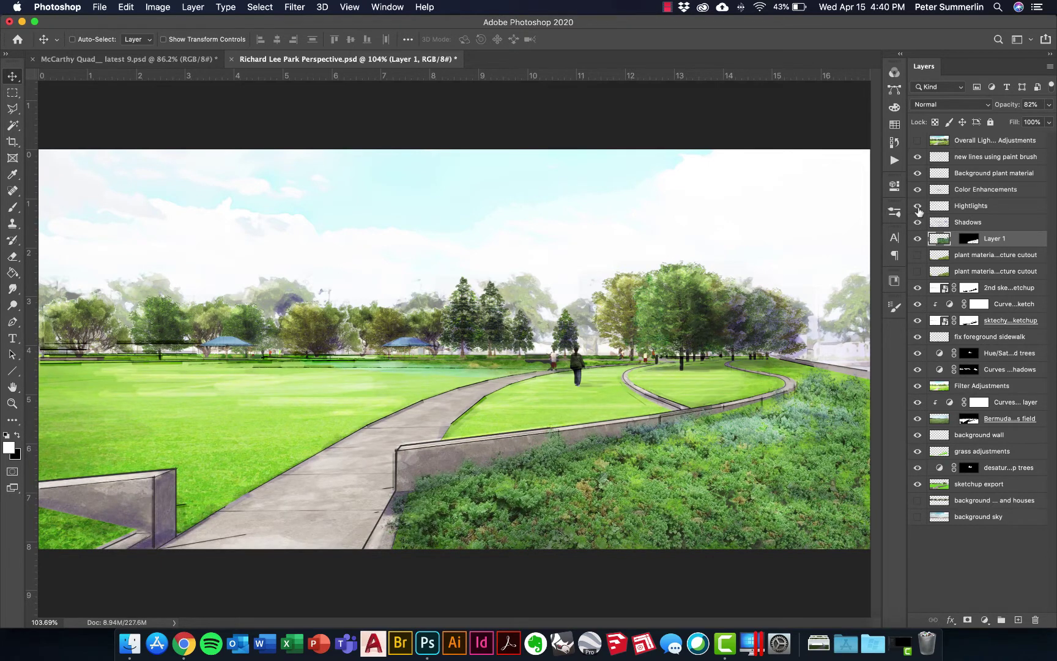
- Switch to McCarthy Quad latest 9.psd and add a new layer filled with black
left_click(157, 59)
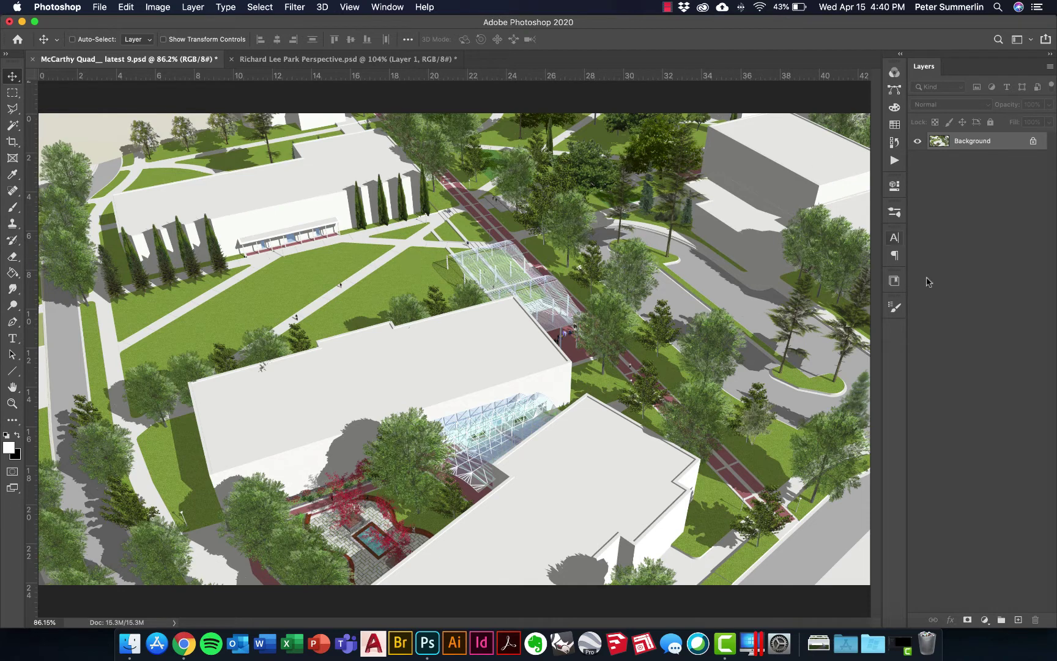
left_click(1018, 620)
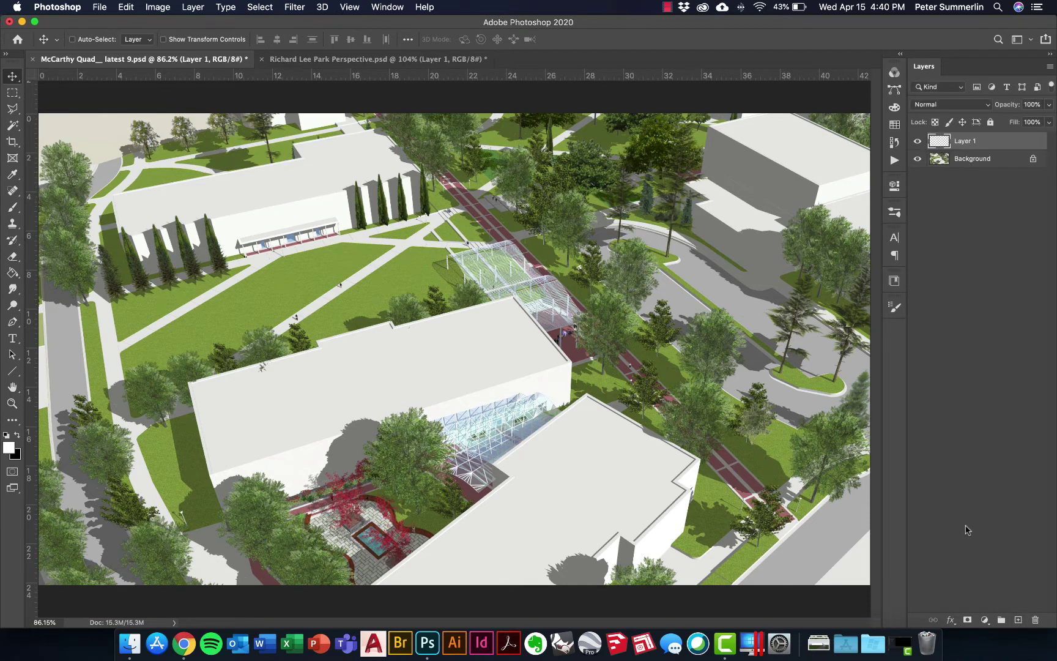
key("super+BackSpace")
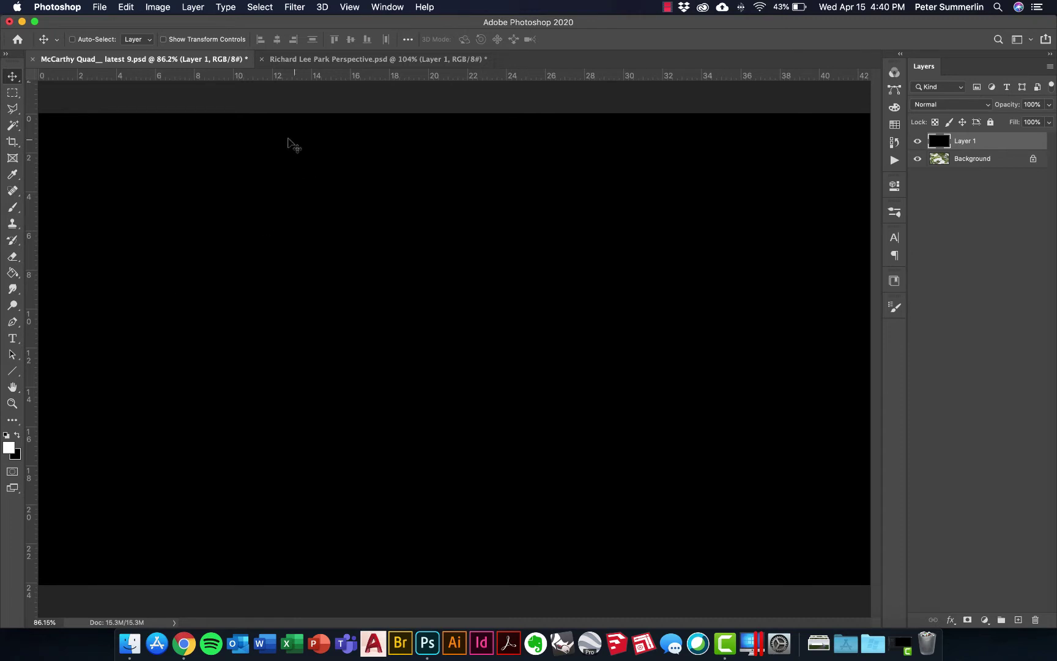
- Give Layer 1 a shrub Pattern Overlay effect, then hide Layer 1 to reveal the rendering
right_click(974, 147)
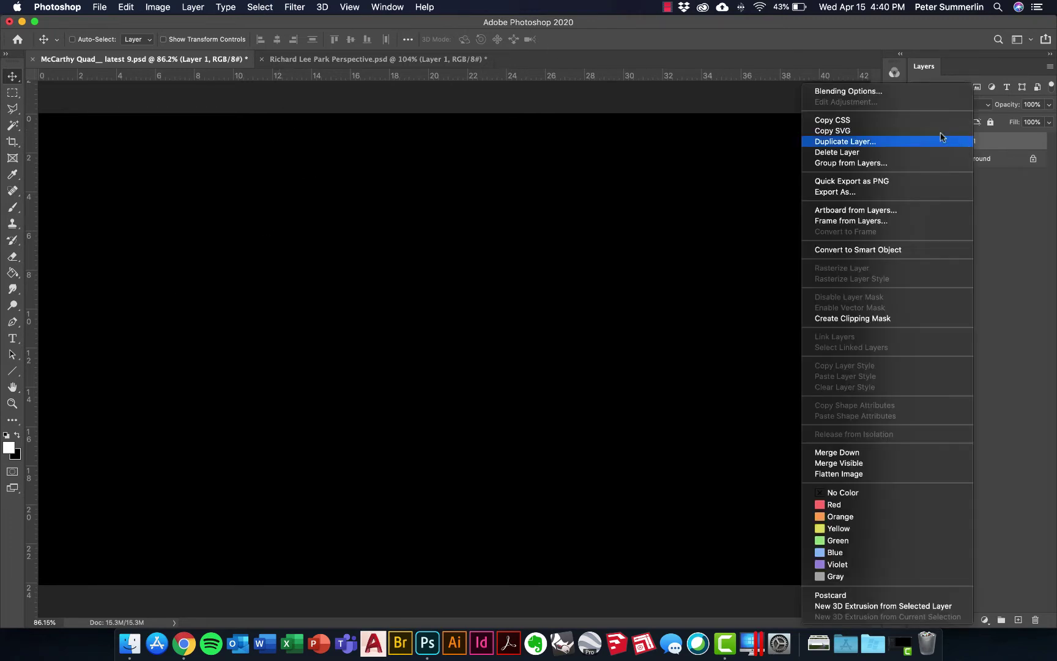
left_click(890, 92)
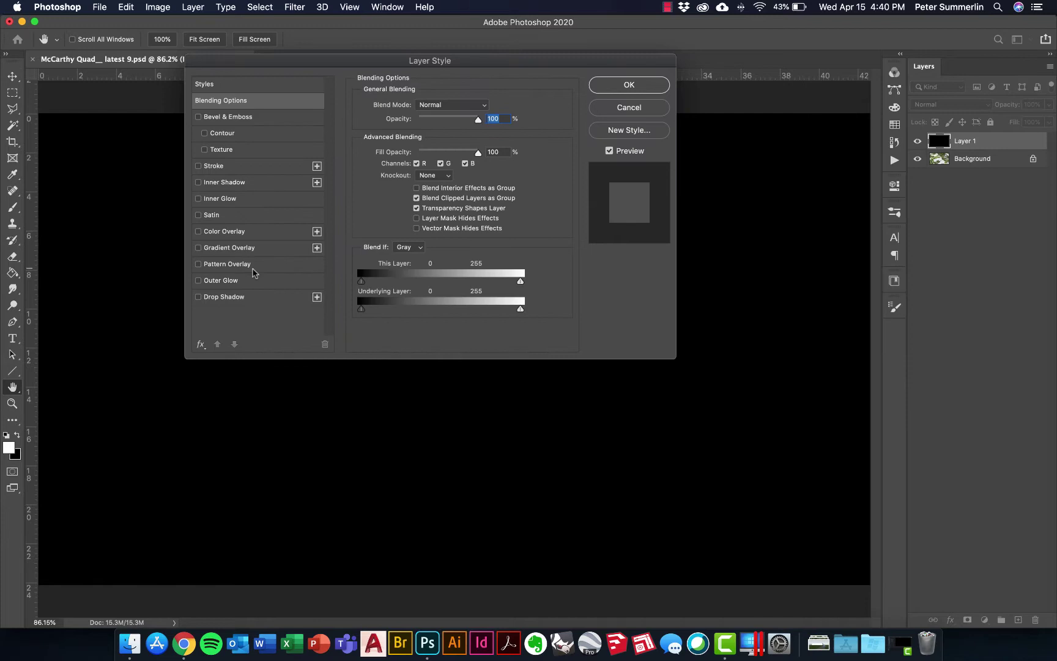
left_click(227, 267)
left_click(442, 147)
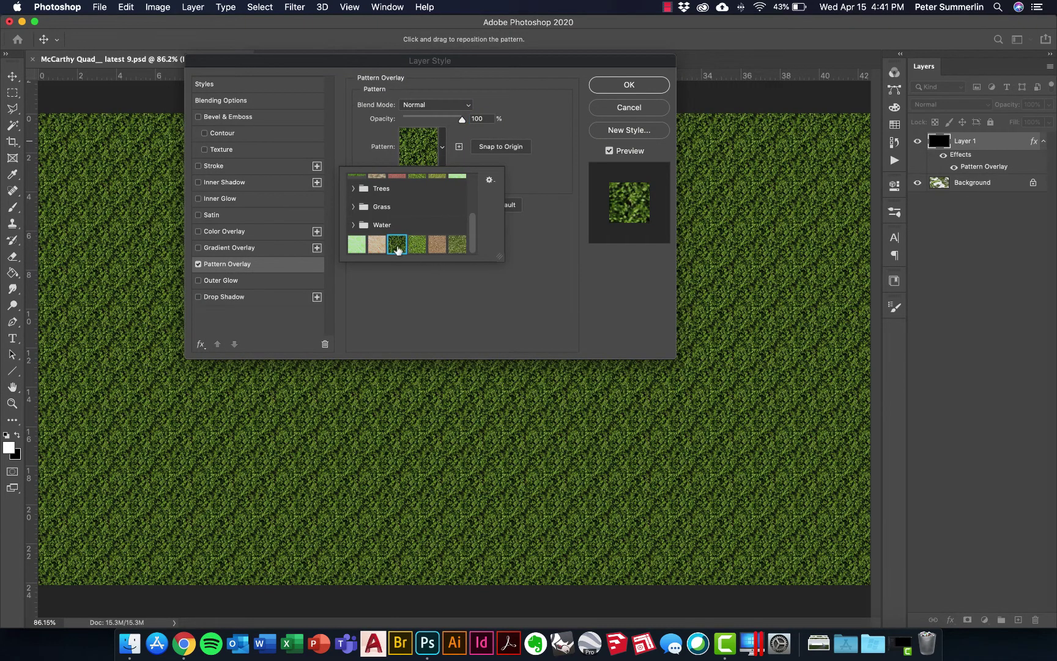
left_click(622, 85)
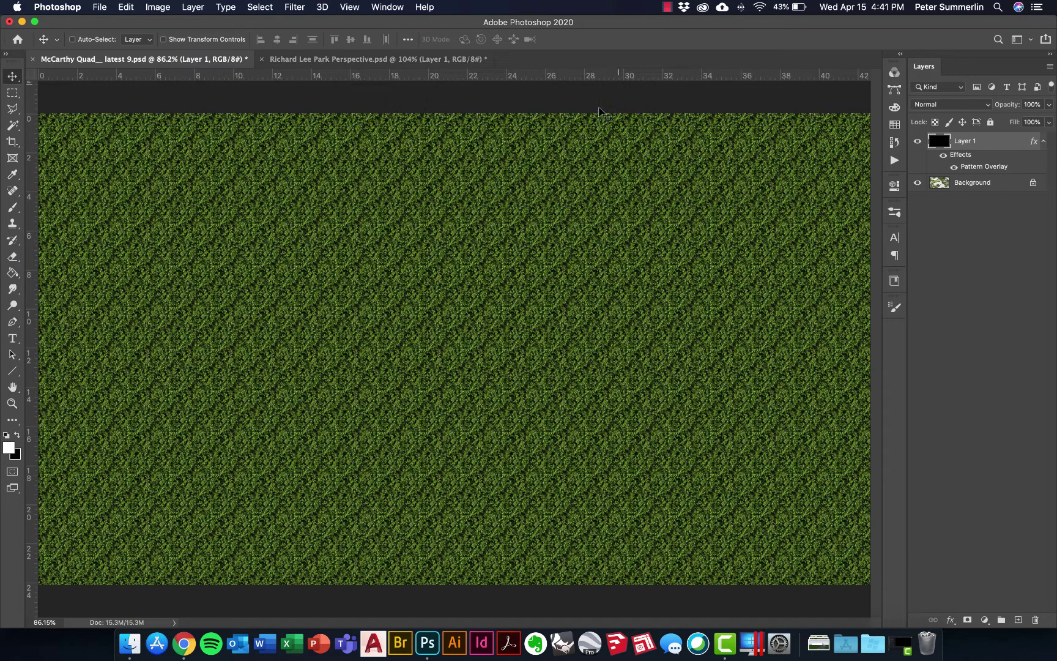
key("super+minus")
key("super+minus")
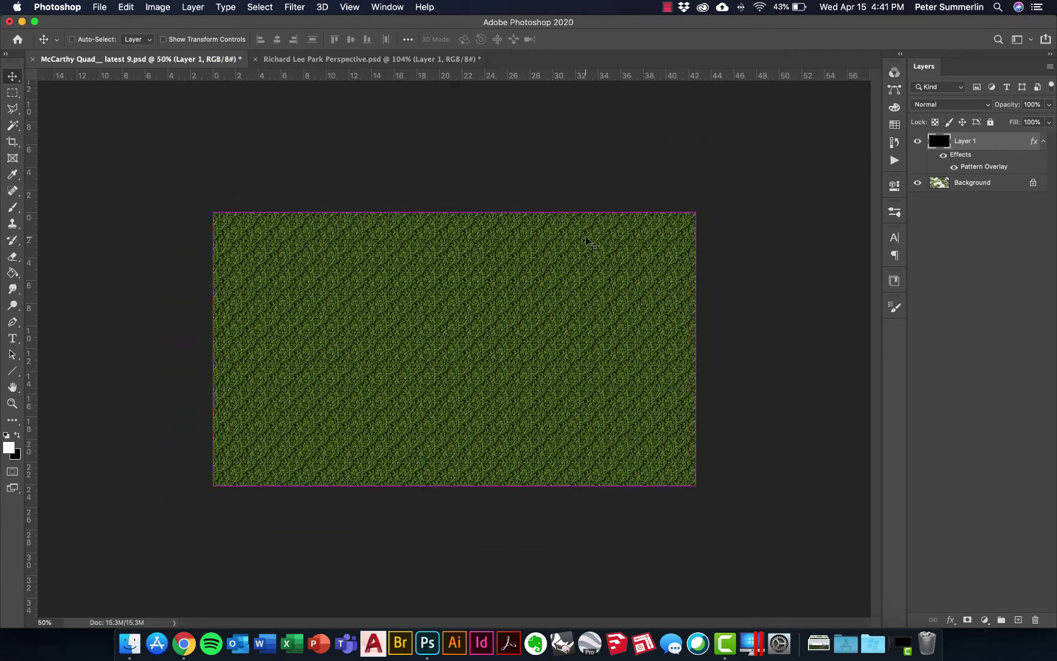
left_click(918, 141)
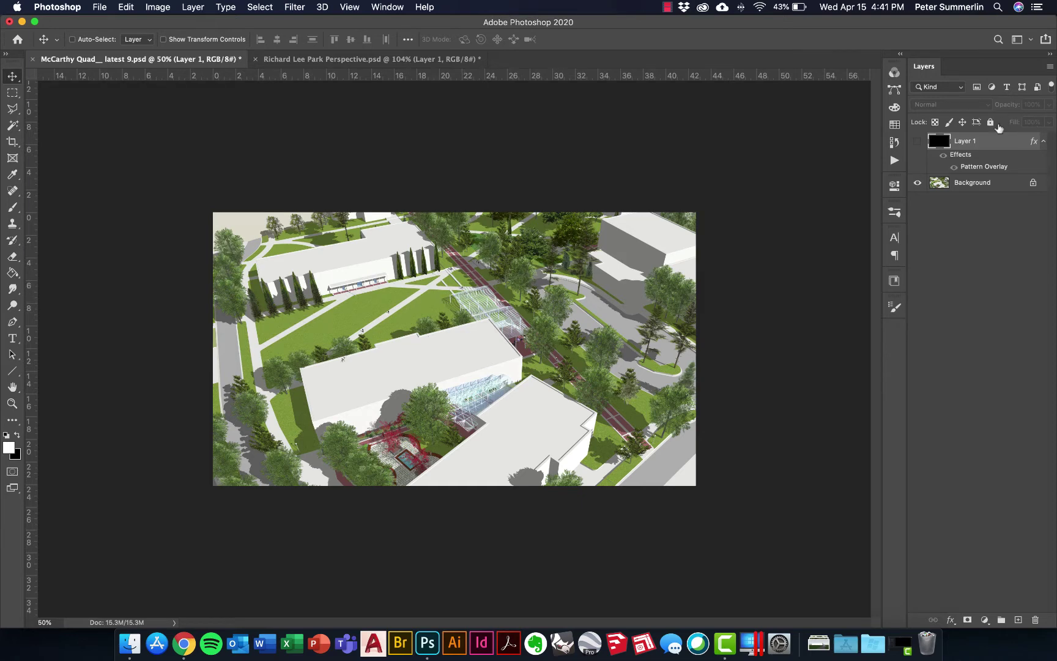
- Show Layer 1, add a new empty layer, and merge both into a single Layer 2
left_click(915, 142)
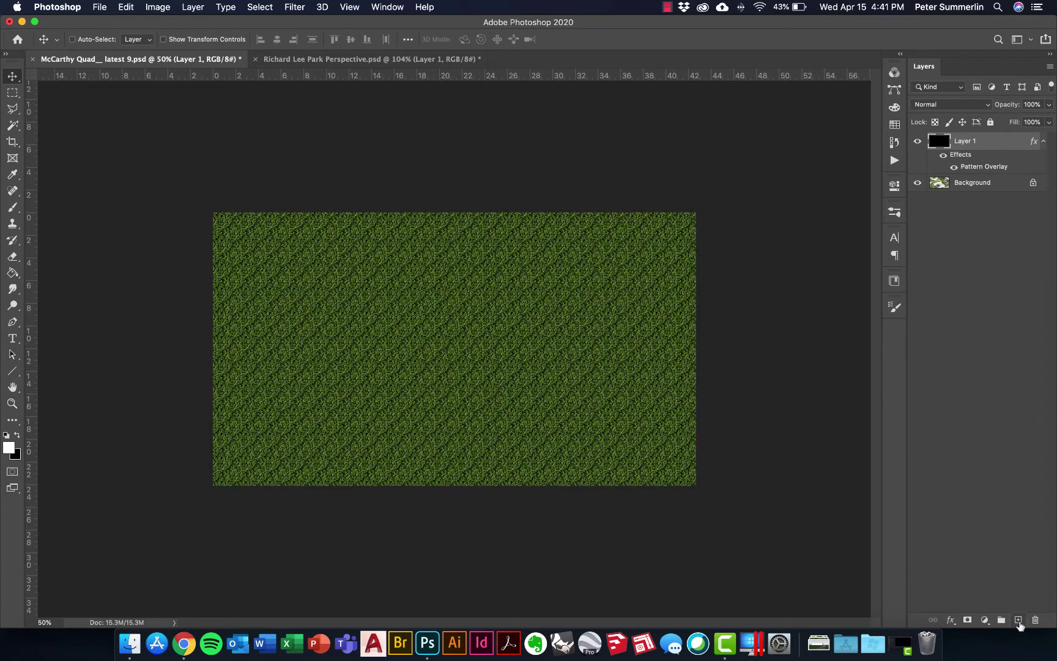
left_click(1018, 620)
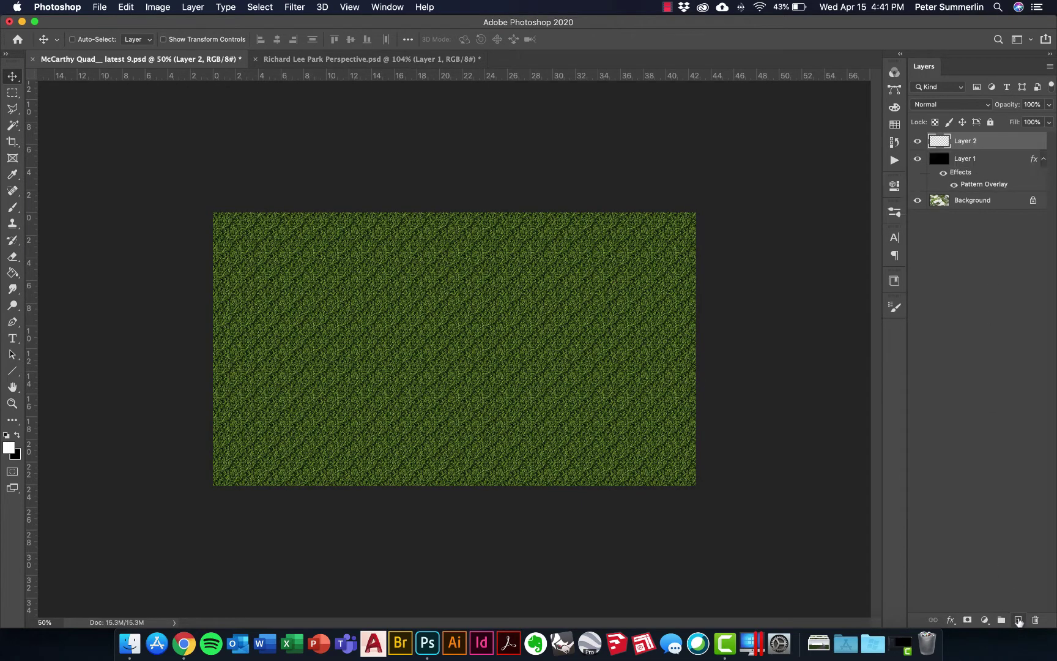
left_click(986, 159, "shift")
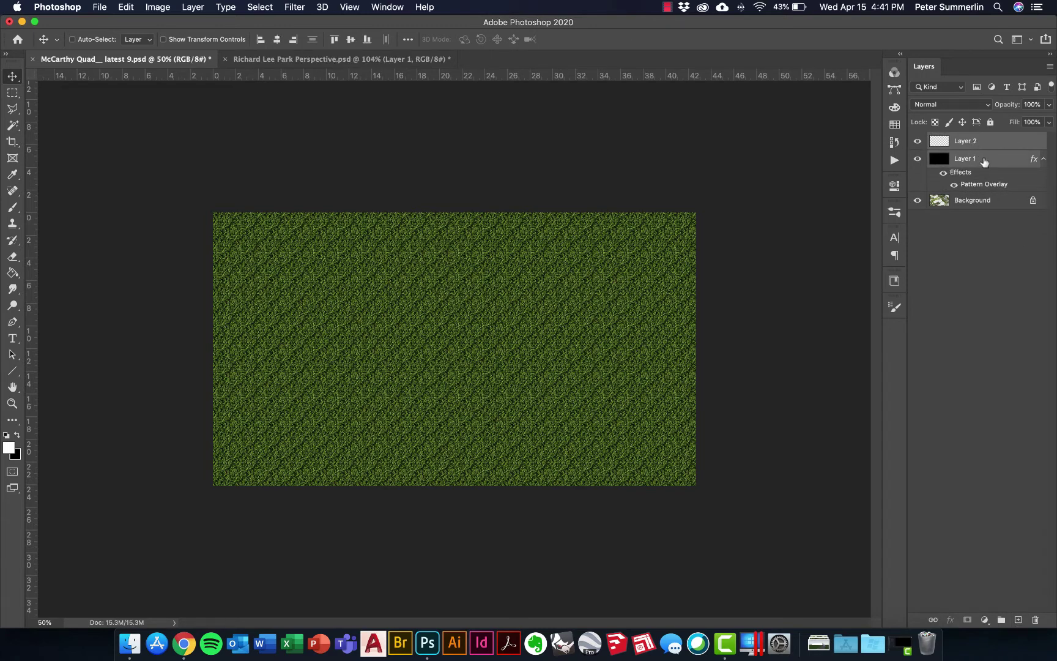
right_click(985, 160)
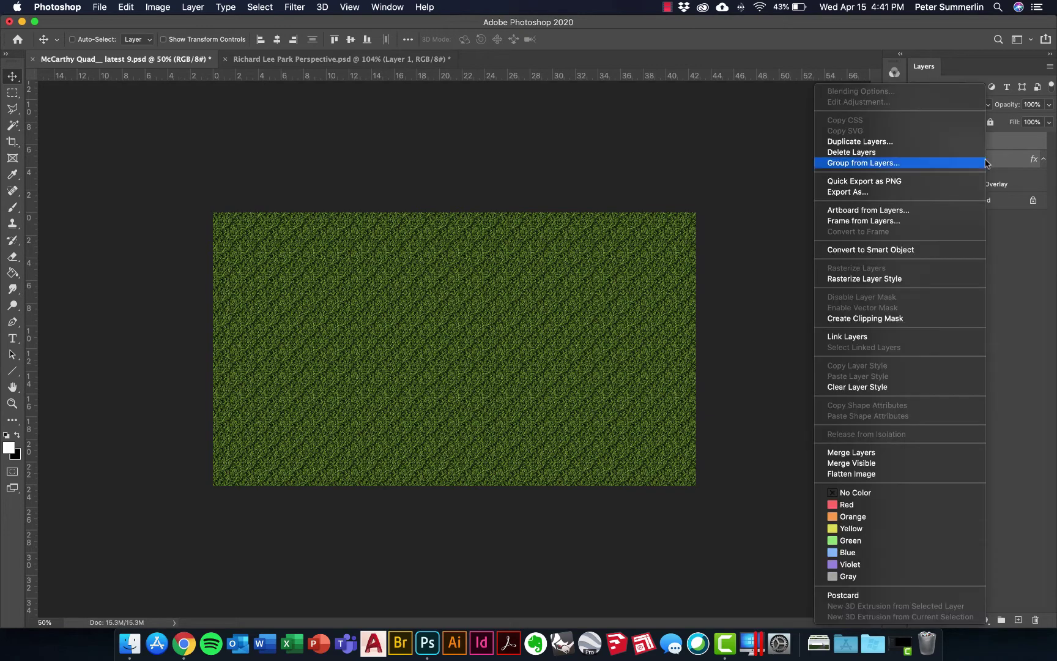
left_click(893, 455)
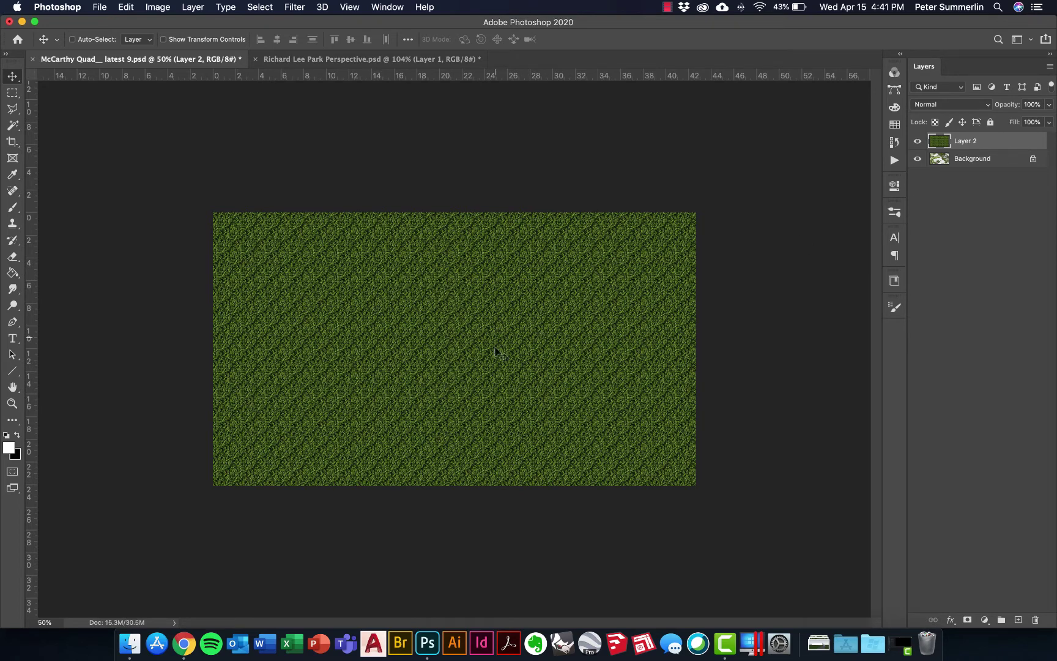
- Apply a Perspective transform to the shrub layer, pulling the top inward and widening the bottom
key("super+t")
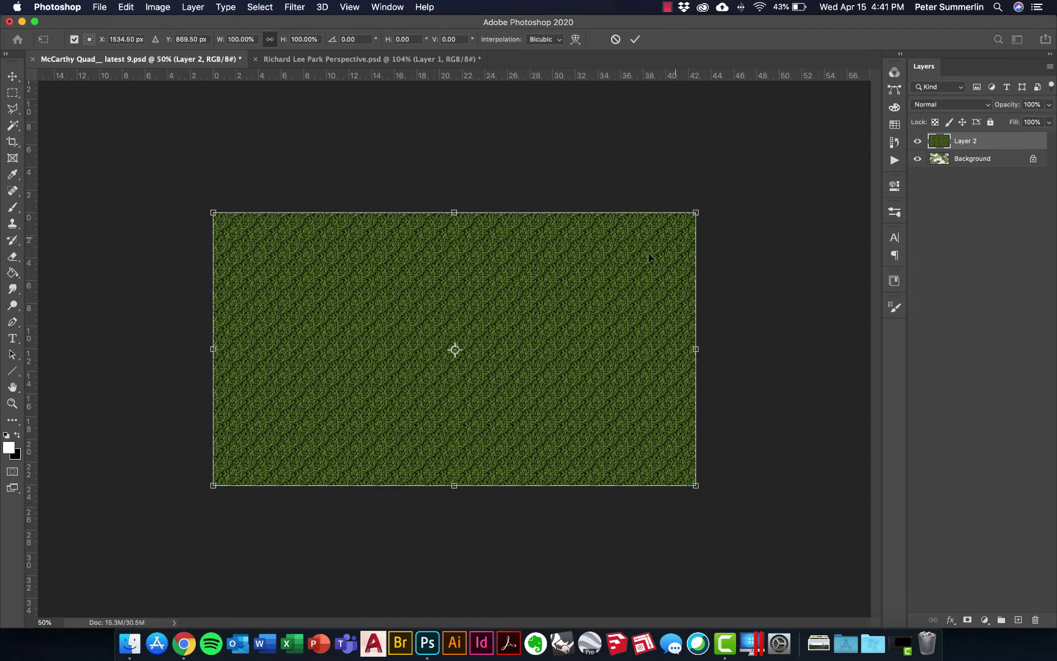
right_click(580, 274)
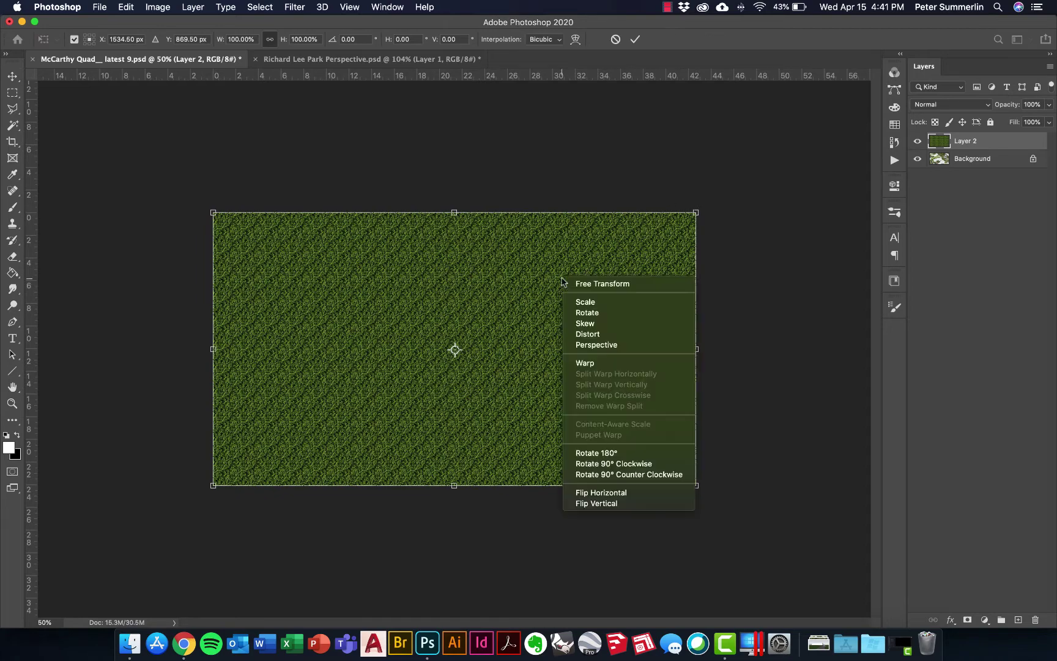
left_click(599, 346)
left_click_drag(697, 215, 295, 220)
left_click_drag(704, 487, 833, 485)
- Refine the corners with Distort, commit the transform, and hide Layer 2
right_click(490, 386)
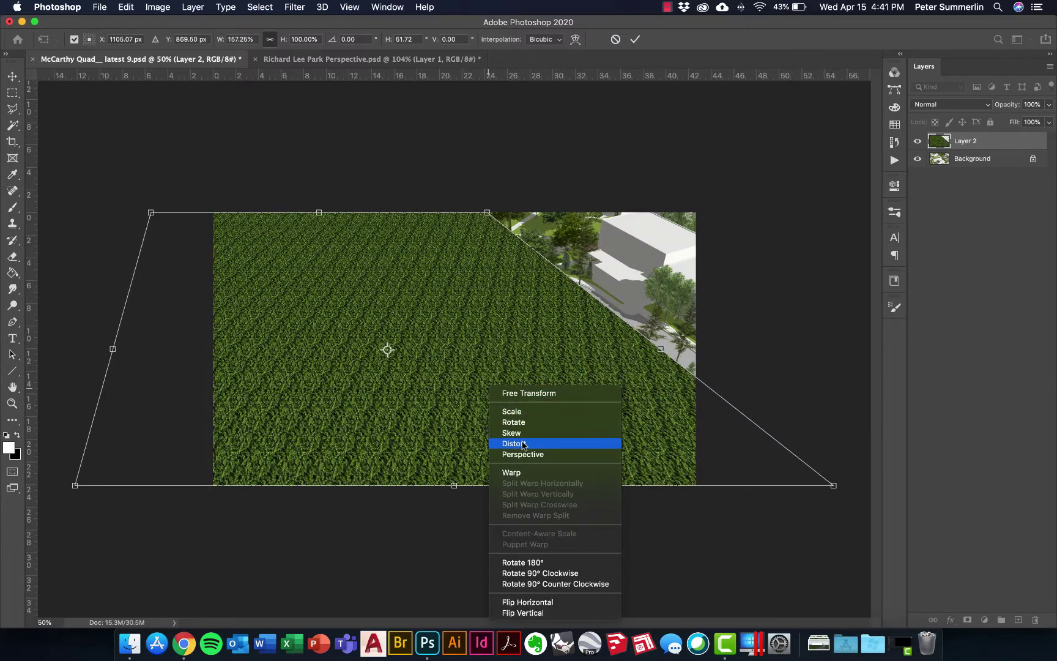
left_click(523, 444)
left_click_drag(151, 212, 151, 224)
left_click_drag(833, 485, 850, 475)
left_click_drag(74, 485, 145, 506)
key("Return")
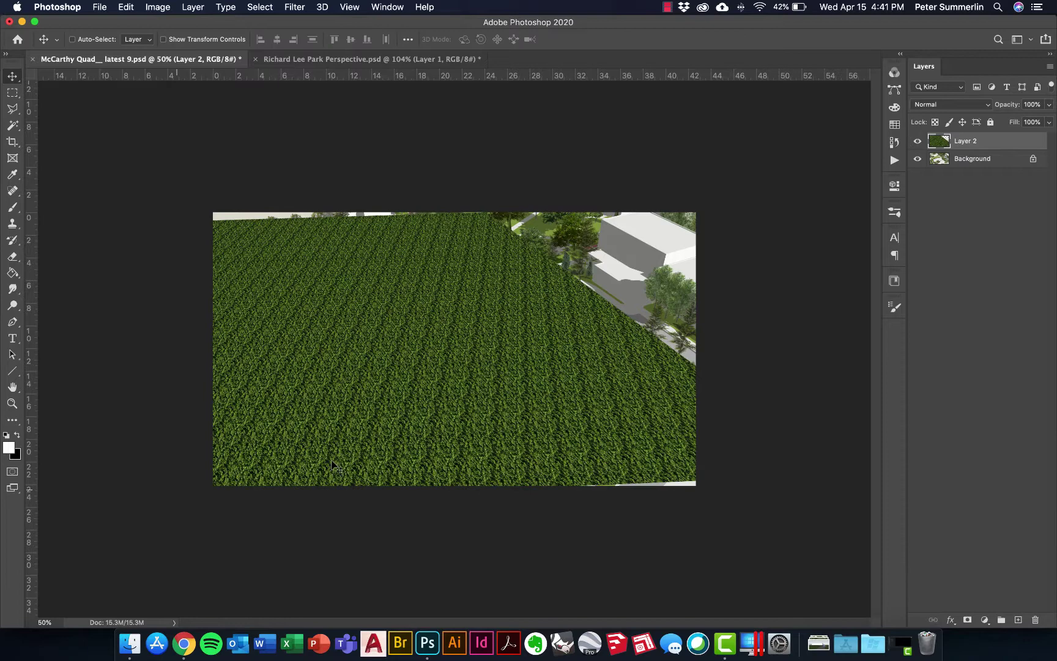
left_click(917, 142)
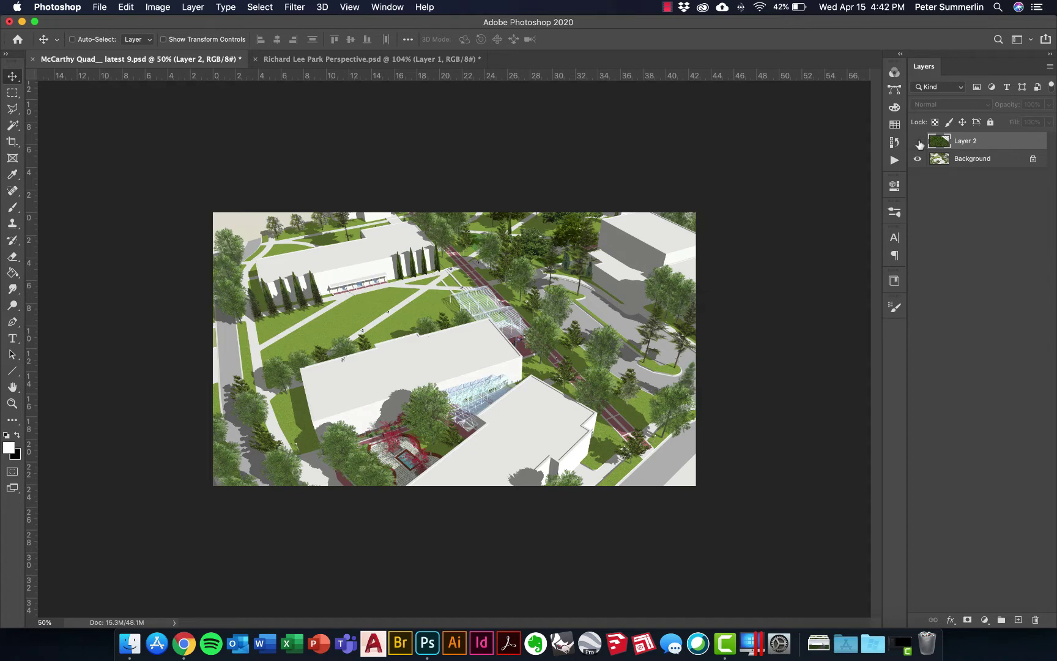
- Show Layer 2 and add an inverted, all-black layer mask hiding the shrub texture
left_click(917, 143)
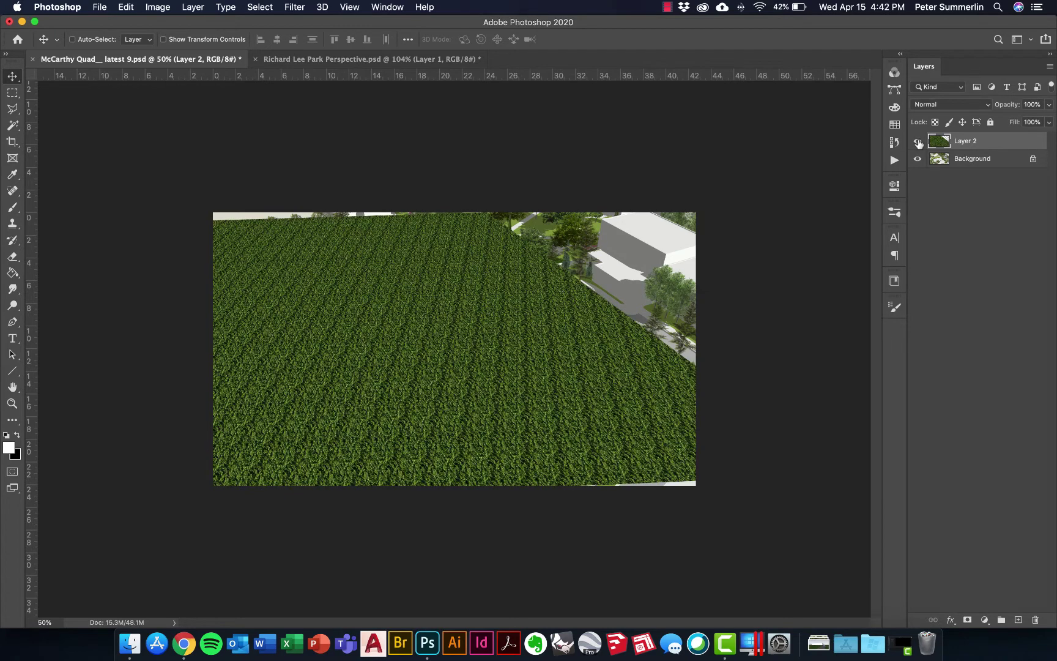
left_click(968, 620)
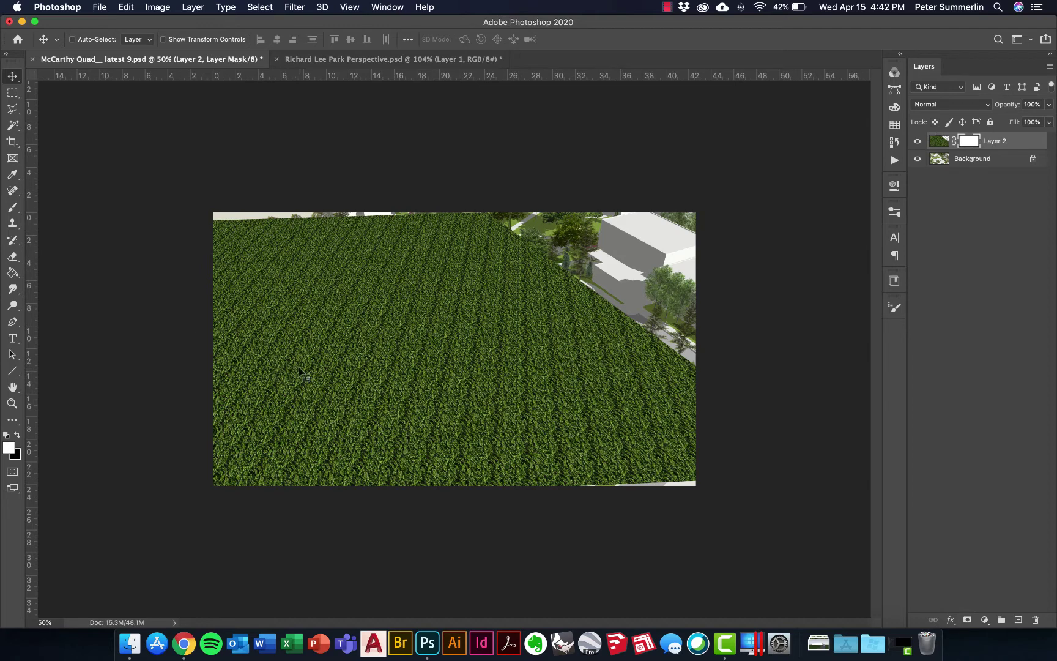
key("super+i")
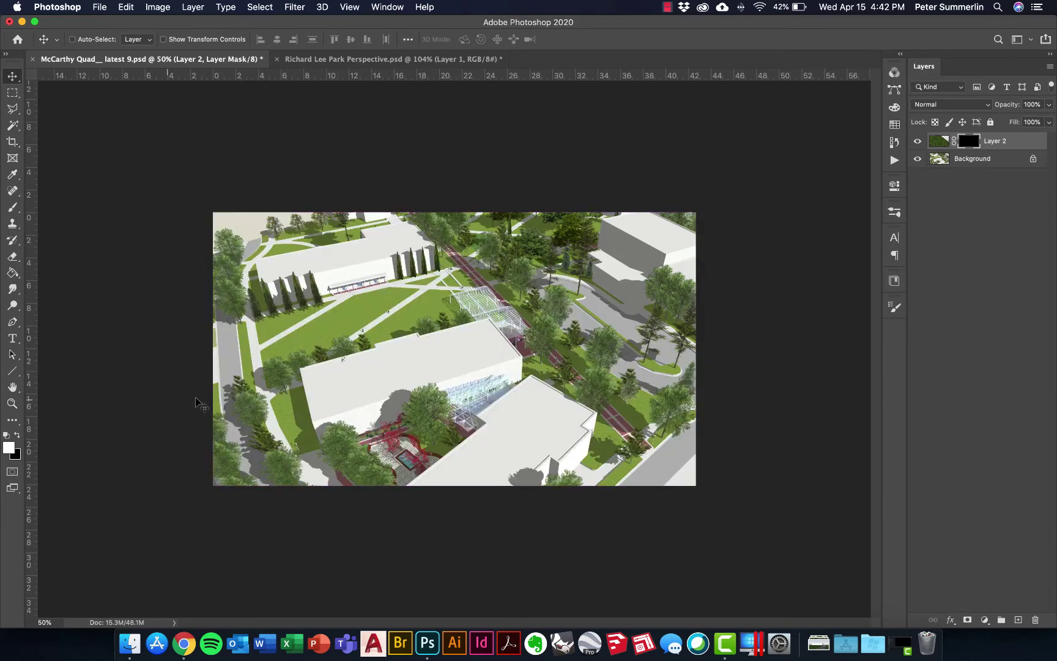
- Zoom into the left path area and paint white to reveal a shrub patch and a path-edge band
key("z")
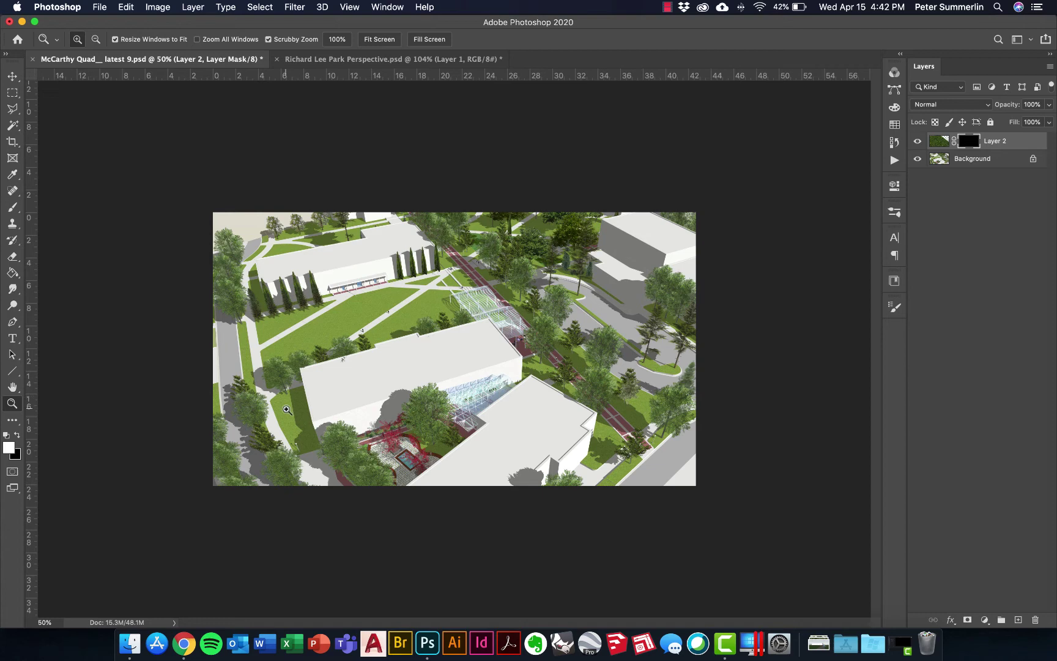
mouse_move(248, 346)
left_mouse_down()
mouse_move(493, 309)
mouse_move(436, 402)
left_mouse_up()
key("b")
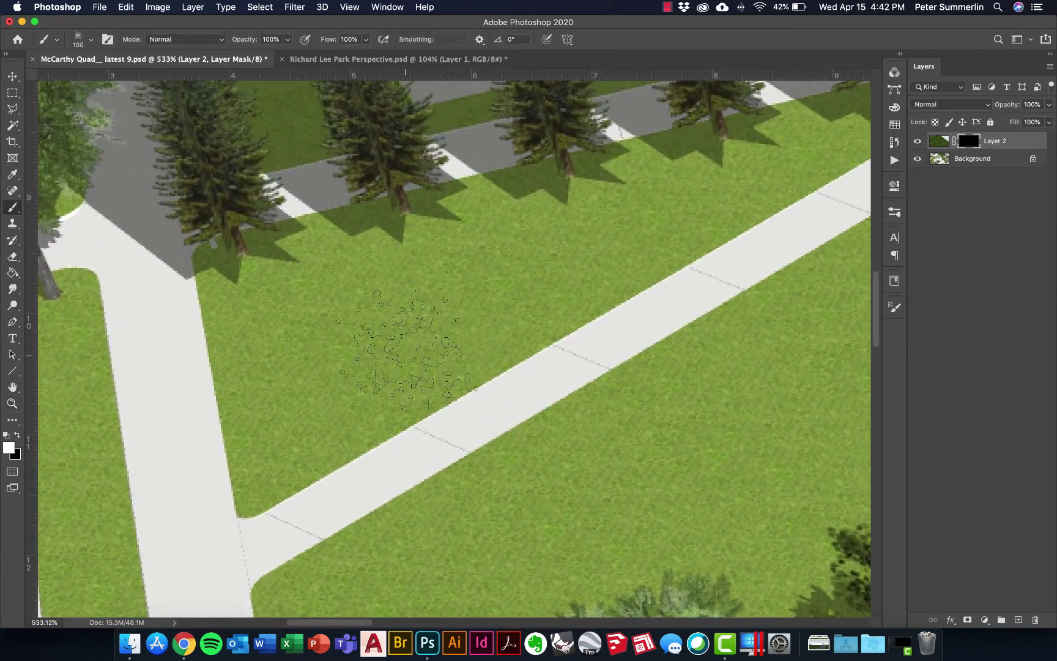
key("bracketleft")
key("bracketleft")
key("bracketleft")
key("bracketleft")
key("bracketleft")
key("bracketleft")
key("bracketleft")
mouse_move(321, 290)
left_mouse_down()
mouse_move(342, 257)
mouse_move(349, 270)
mouse_move(370, 216)
mouse_move(373, 231)
mouse_move(357, 216)
mouse_move(315, 220)
mouse_move(348, 205)
mouse_move(355, 210)
mouse_move(260, 231)
mouse_move(257, 243)
mouse_move(276, 264)
mouse_move(239, 267)
mouse_move(209, 248)
mouse_move(199, 263)
mouse_move(192, 287)
mouse_move(216, 299)
mouse_move(215, 277)
mouse_move(231, 392)
mouse_move(217, 407)
mouse_move(239, 422)
mouse_move(235, 502)
mouse_move(257, 503)
left_mouse_up()
key("bracketleft")
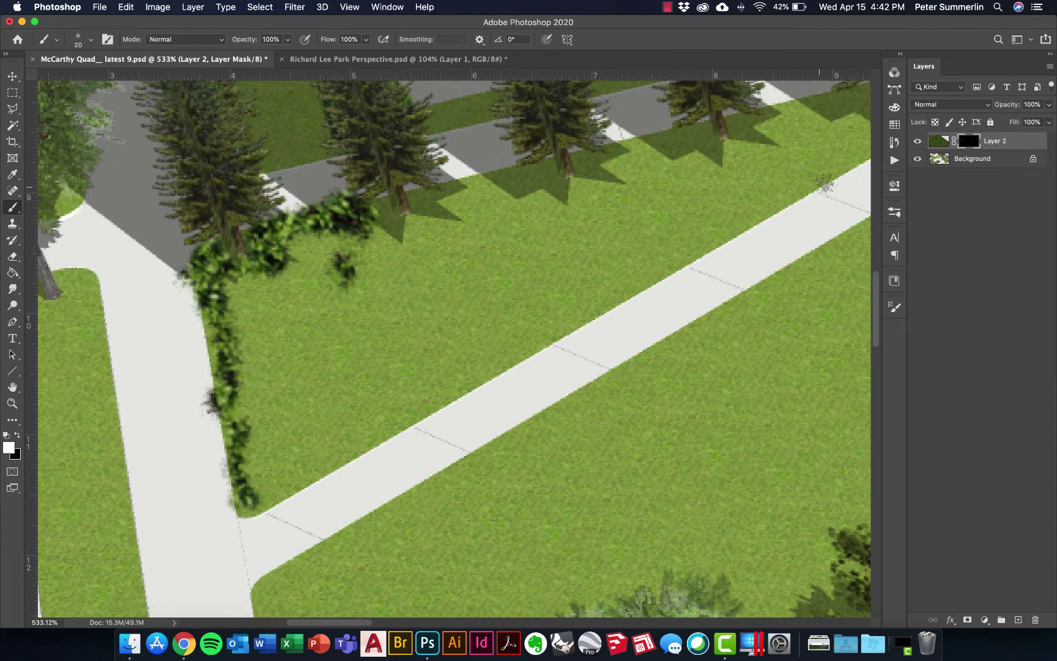
left_click(844, 153, "shift")
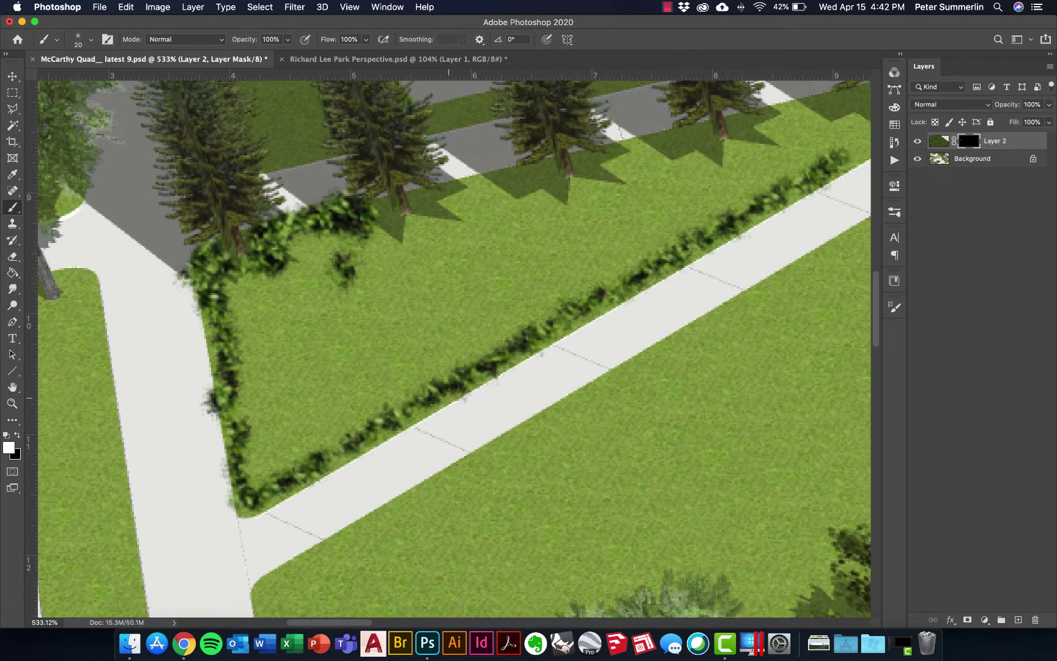
- At 400% with a size-25 brush, reveal shrubs along the grass strip and tree-row bases
left_click_drag(503, 359, 196, 596)
mouse_move(541, 391)
left_mouse_down()
mouse_move(749, 272)
mouse_move(609, 309)
mouse_move(584, 337)
mouse_move(520, 324)
mouse_move(465, 330)
mouse_move(462, 352)
mouse_move(521, 358)
mouse_move(497, 346)
mouse_move(542, 364)
mouse_move(442, 403)
left_mouse_up()
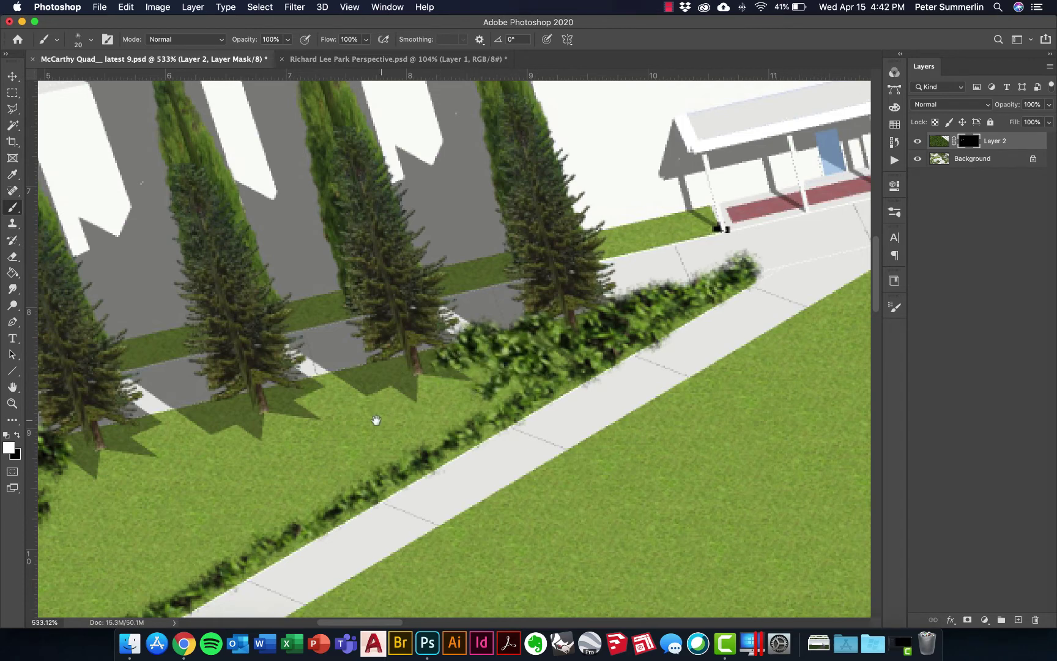
left_click_drag(375, 420, 520, 409)
mouse_move(584, 362)
left_mouse_down()
mouse_move(549, 385)
mouse_move(508, 356)
mouse_move(423, 386)
mouse_move(514, 352)
left_mouse_up()
key("super+minus")
scroll(310, 479, "left", 3)
key("super+minus")
key("bracketright")
left_click_drag(310, 550, 501, 422)
left_click_drag(673, 331, 416, 489)
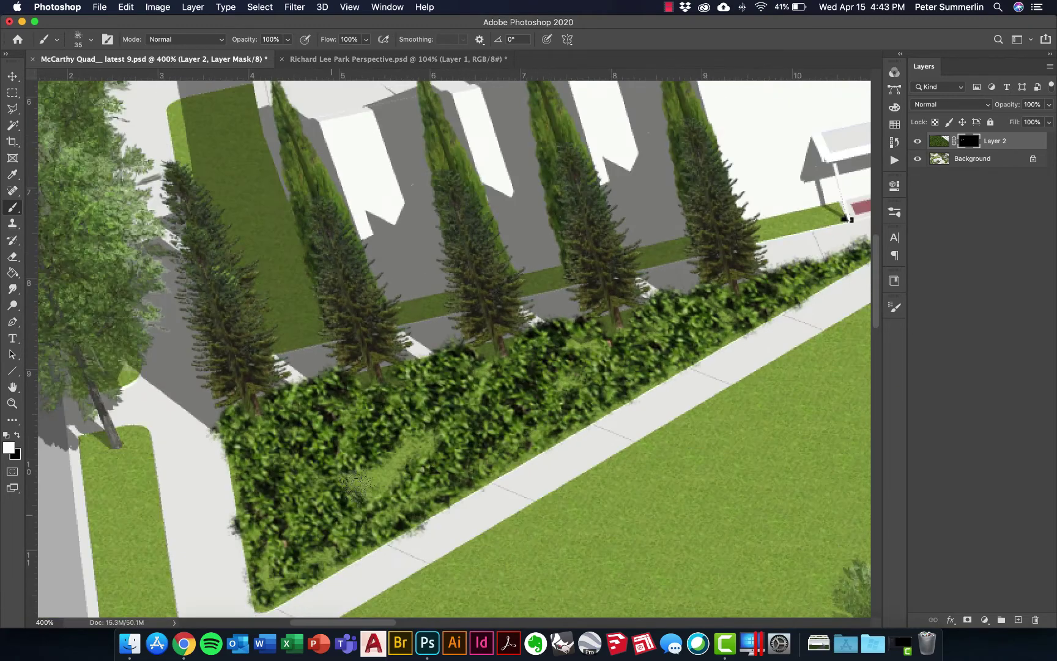
scroll(452, 348, "right", 15)
left_click_drag(483, 401, 214, 456)
mouse_move(453, 428)
left_mouse_down()
mouse_move(208, 465)
mouse_move(55, 435)
left_mouse_up()
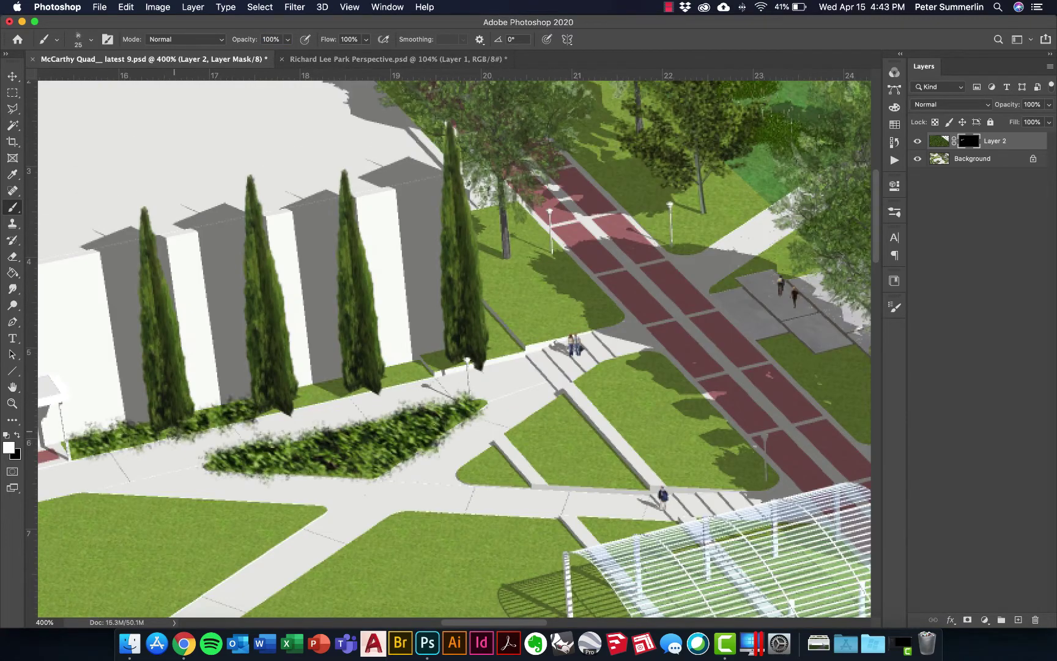
left_click_drag(287, 398, 526, 325)
- At 200%, paint a hedge border around the lawn patch, thickening its right edge
key("x")
key("super+minus")
key("super+minus")
scroll(363, 438, "down", 5)
scroll(363, 438, "down", 10)
scroll(364, 438, "left", 15)
key("x")
mouse_move(472, 532)
left_mouse_down()
mouse_move(306, 428)
mouse_move(398, 285)
mouse_move(471, 526)
left_mouse_up()
left_click_drag(454, 465, 419, 362)
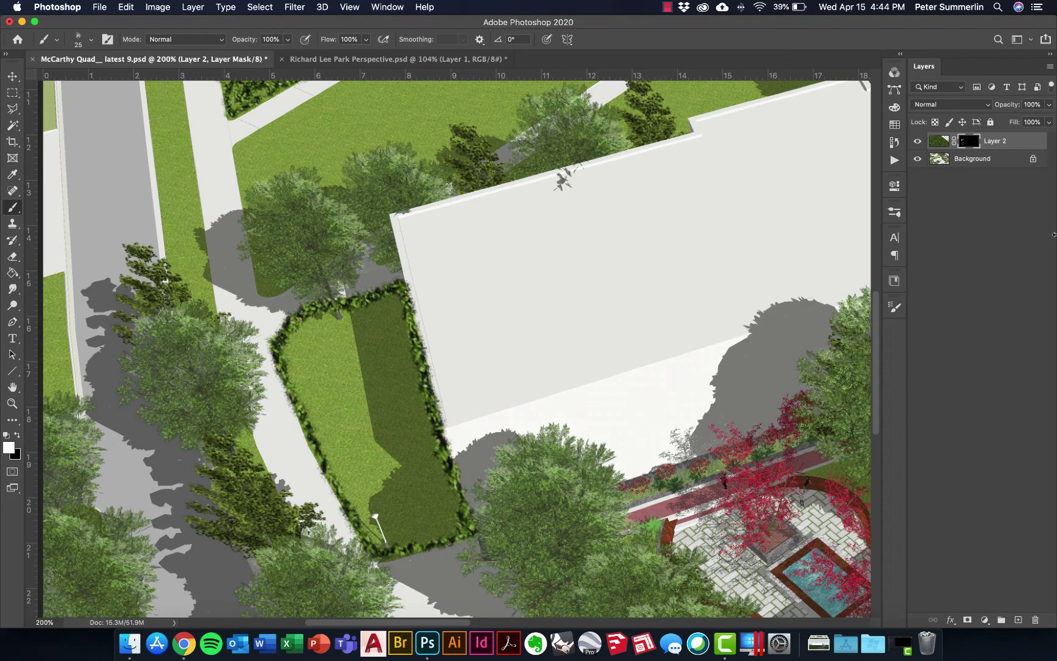
- In the mask view, Paint Bucket-fill the planting bed white in two clicks, then return to the image
left_click(968, 146, "alt")
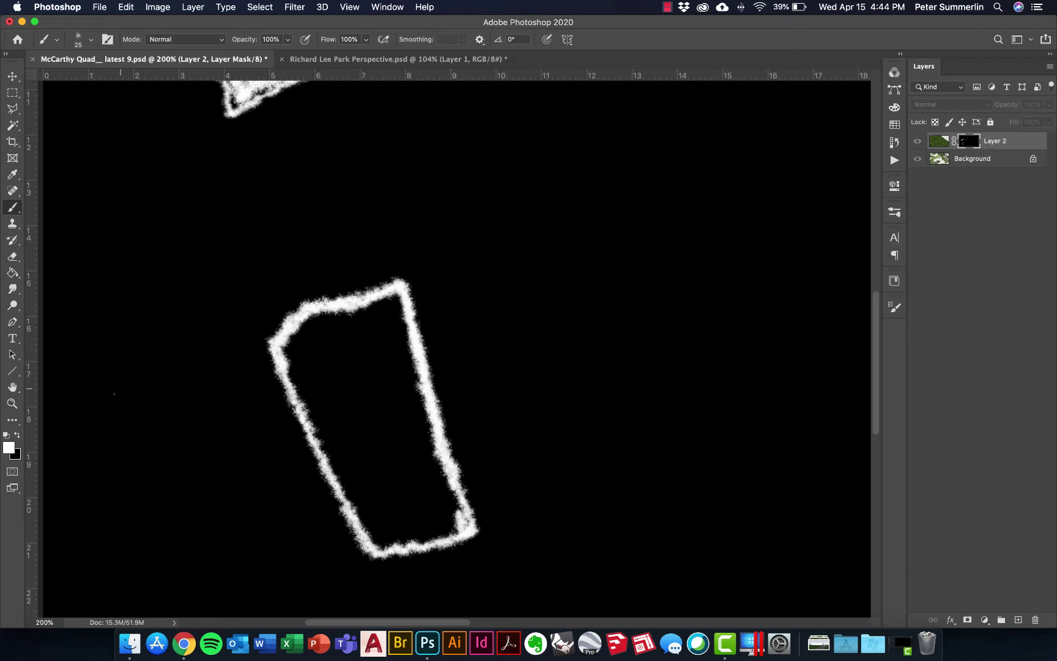
key("g")
left_click(350, 421)
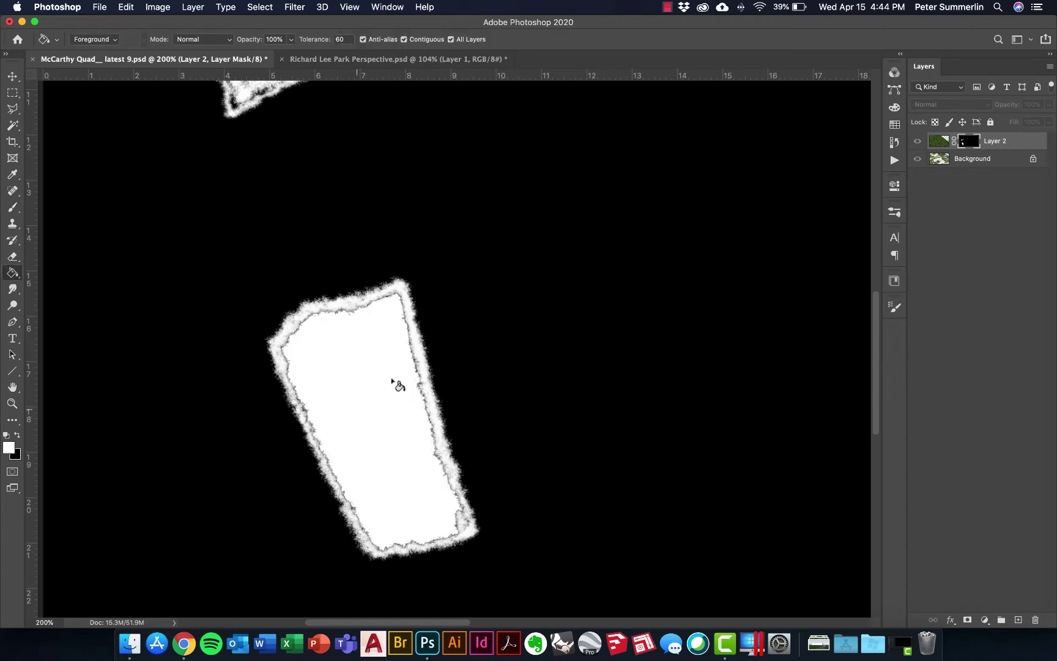
left_click(374, 367)
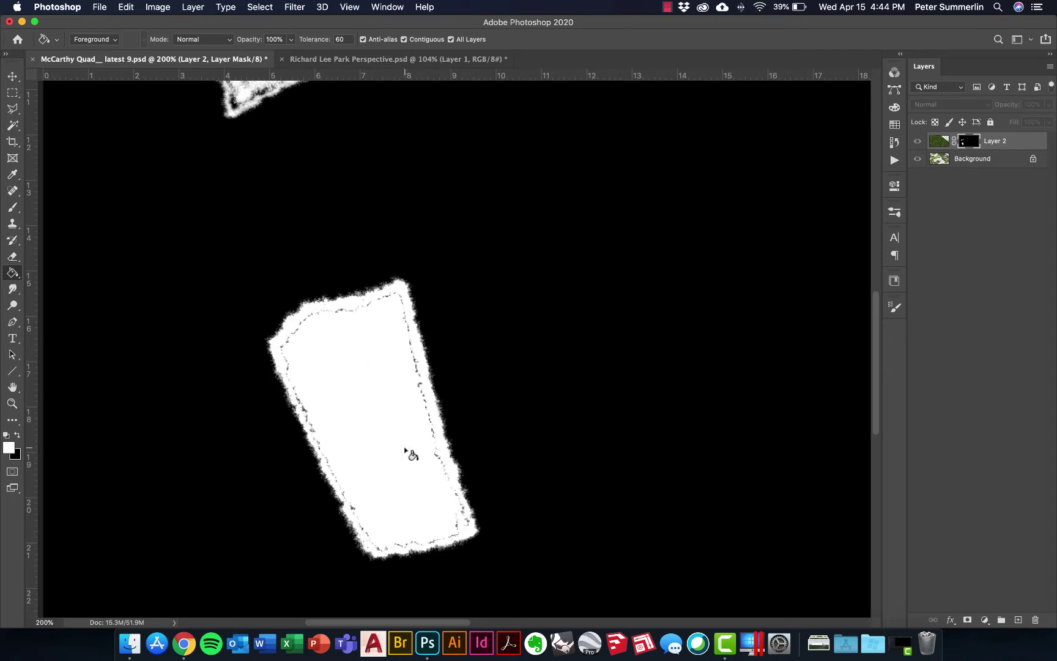
key("b")
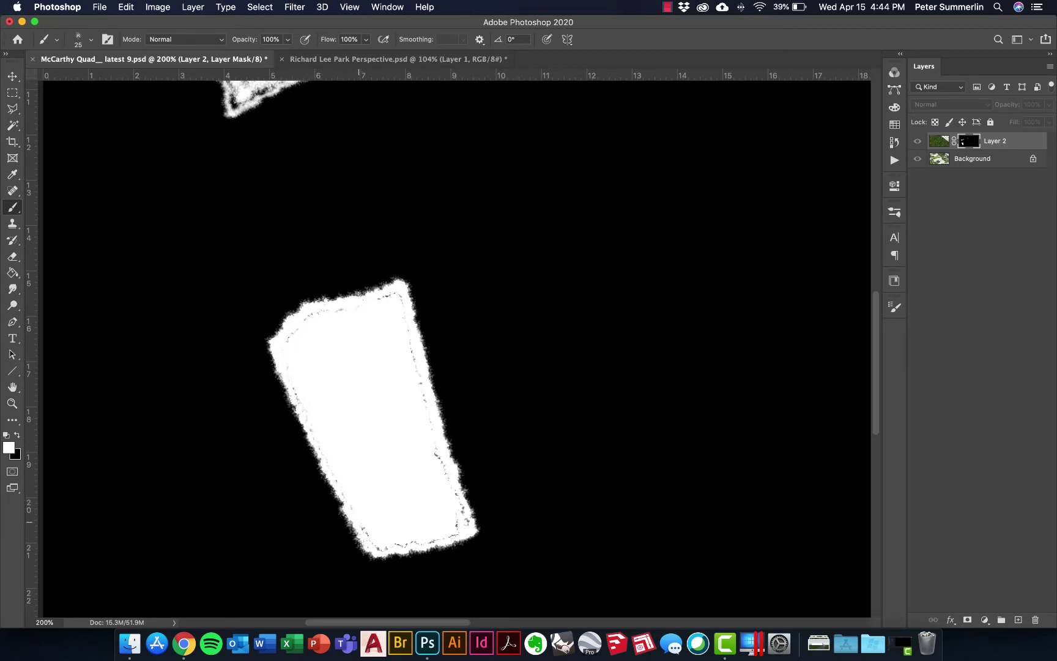
left_click(973, 145, "alt")
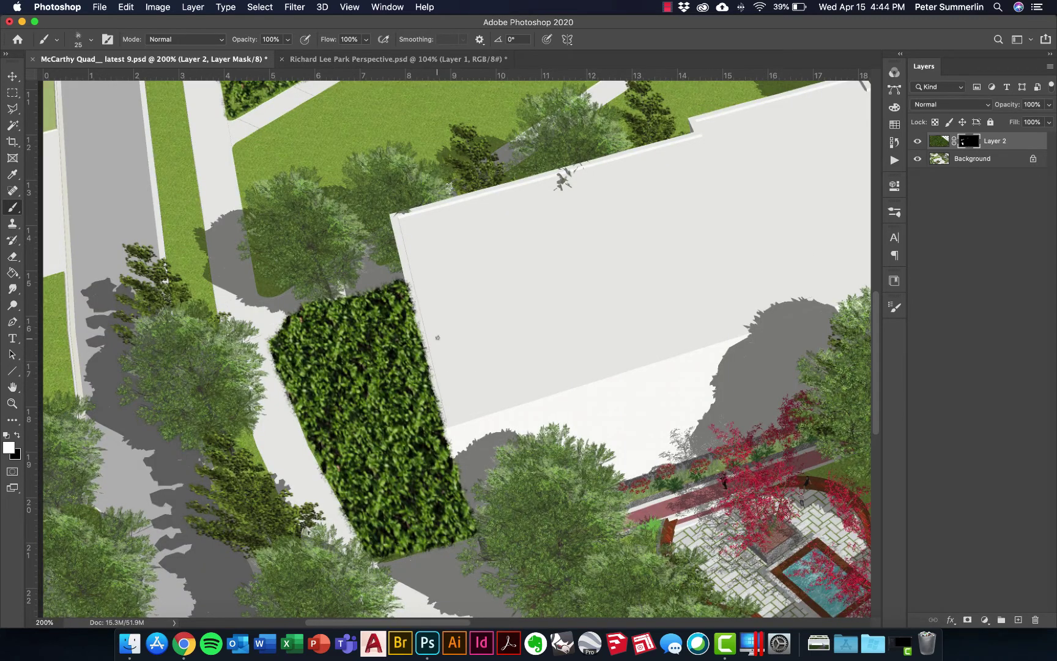
- Trace the building's left wall with the Polygonal Lasso to mask shrubs there, then deselect and fit on screen
key("l")
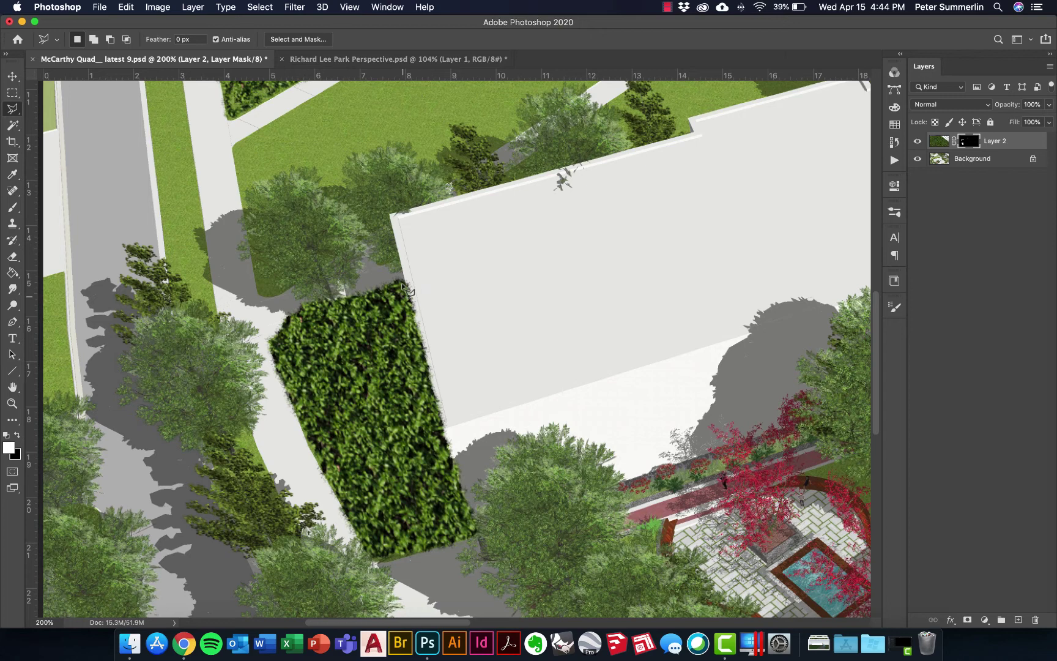
left_click(917, 142)
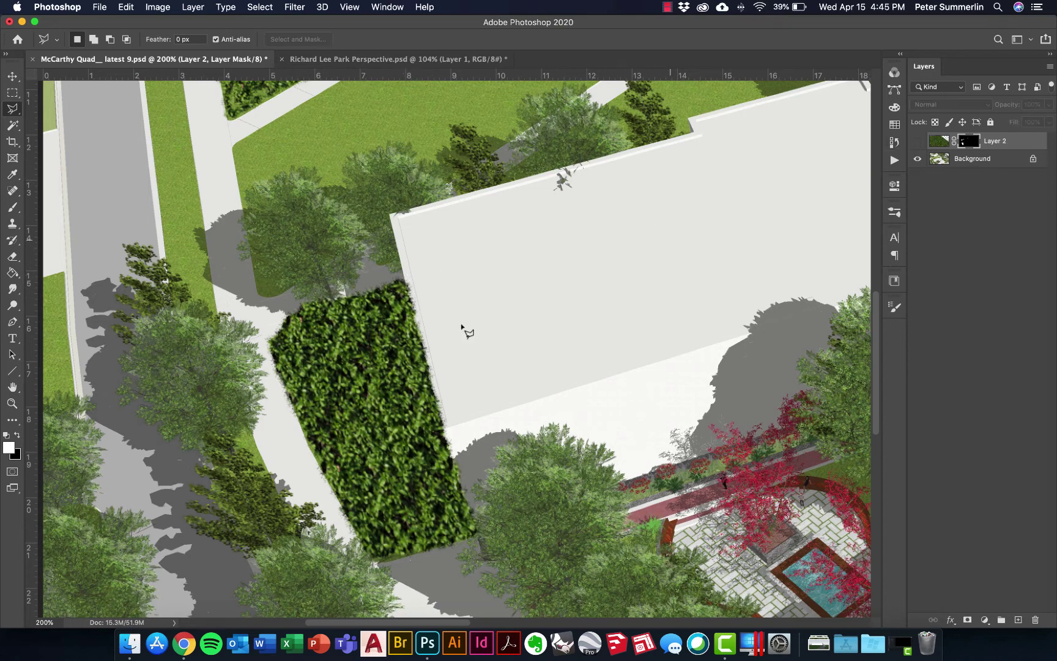
left_click(399, 255)
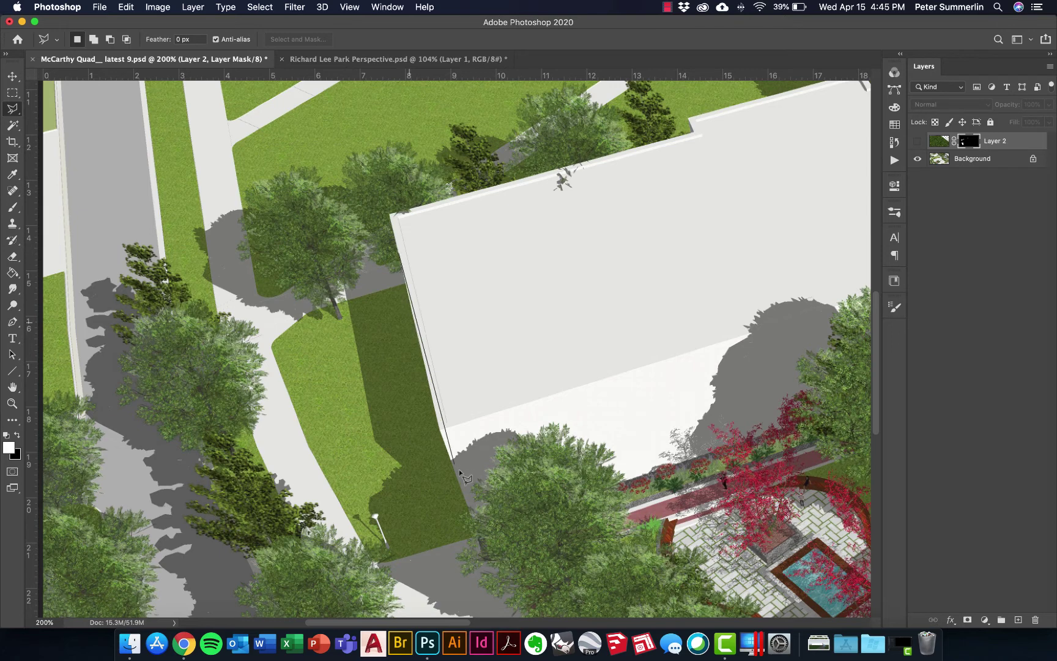
left_click(440, 429)
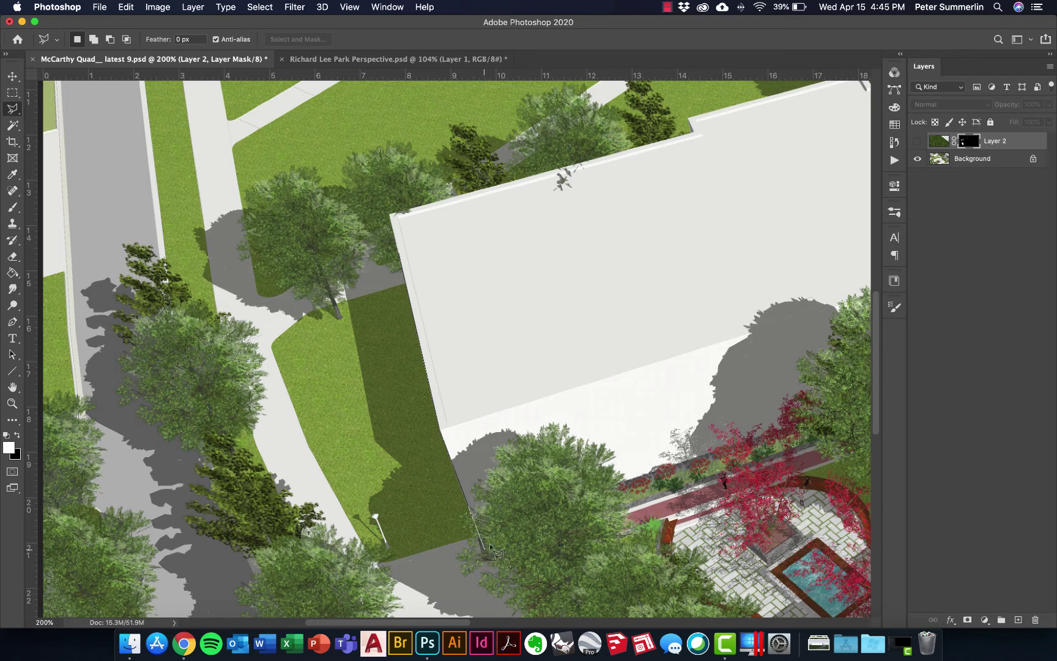
left_click(553, 509)
double_click(523, 267)
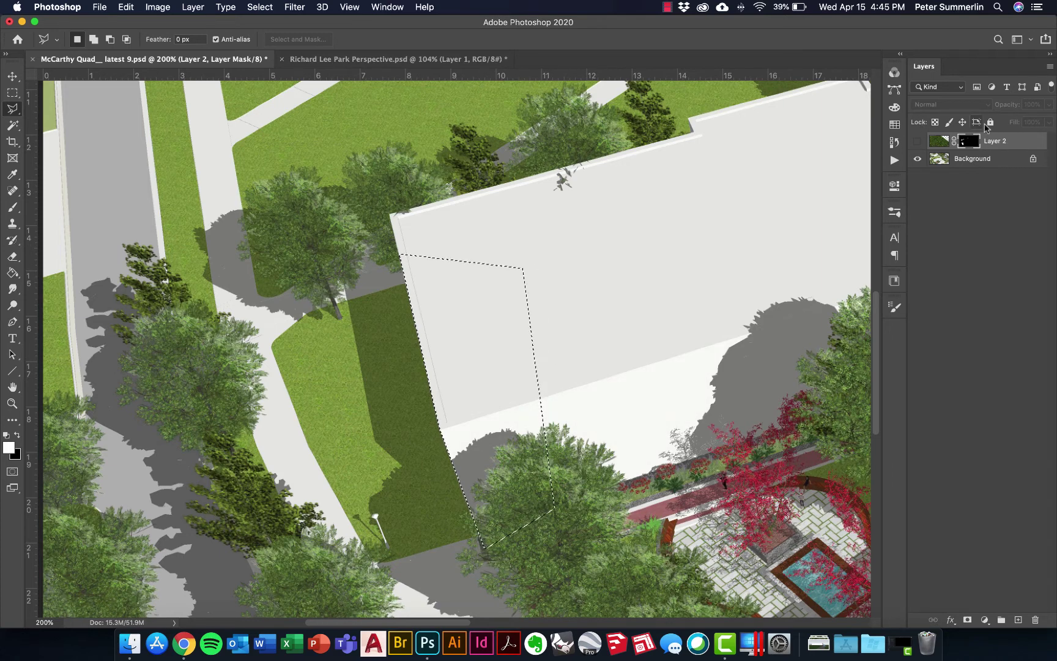
left_click(917, 141)
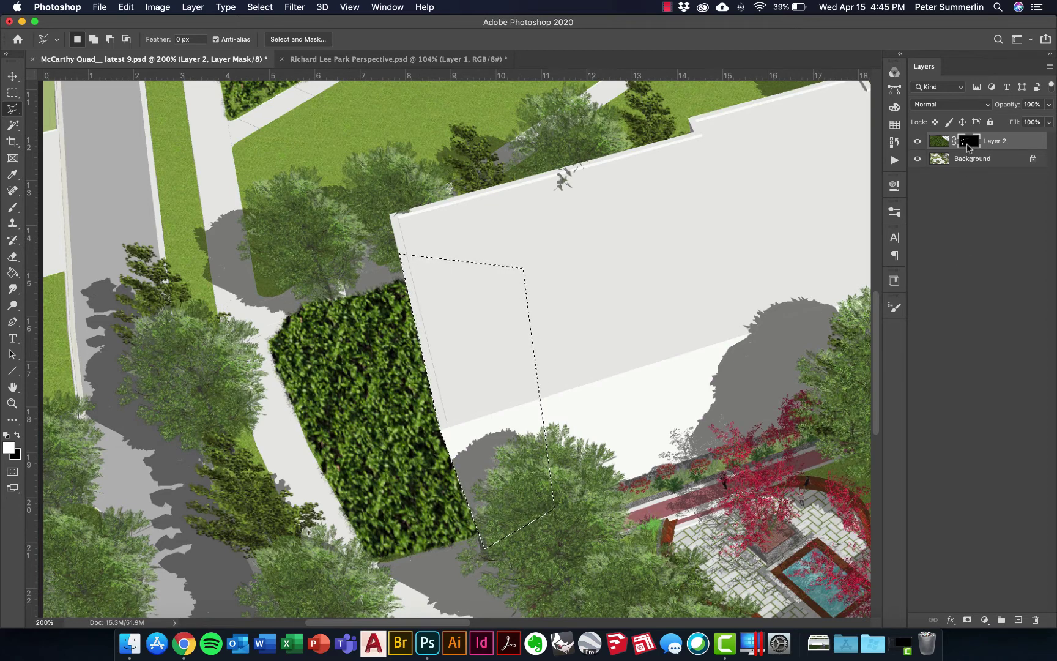
key("super+d")
key("super+0")
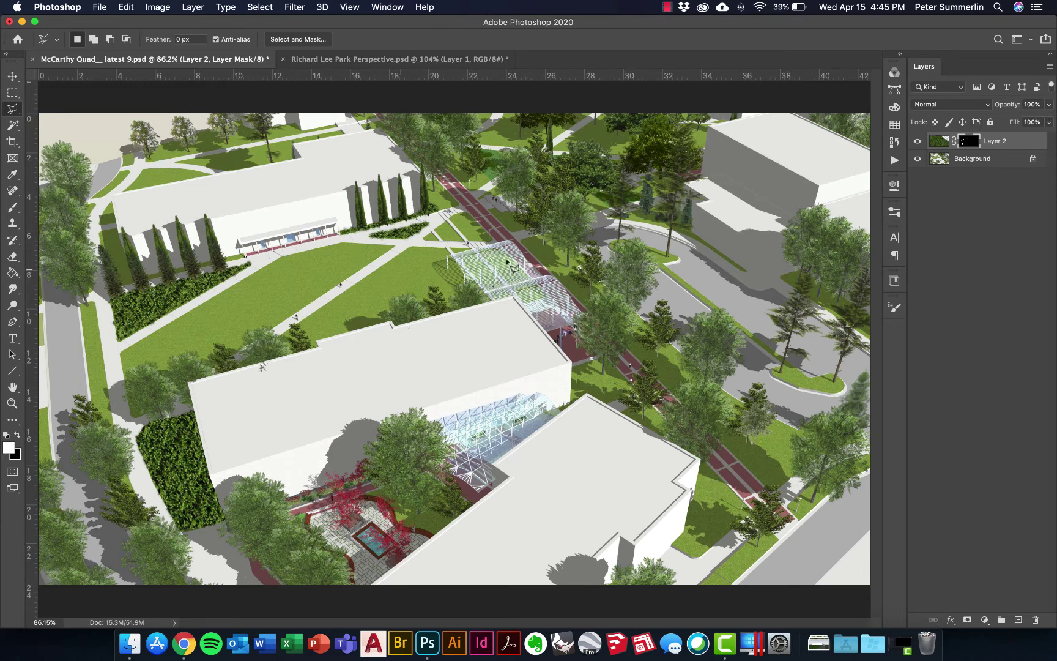
- Lower Layer 2 to 57% opacity and apply a perspective widening its bottom and narrowing its top
left_click_drag(1018, 105, 999, 108)
left_click_drag(993, 107, 984, 108)
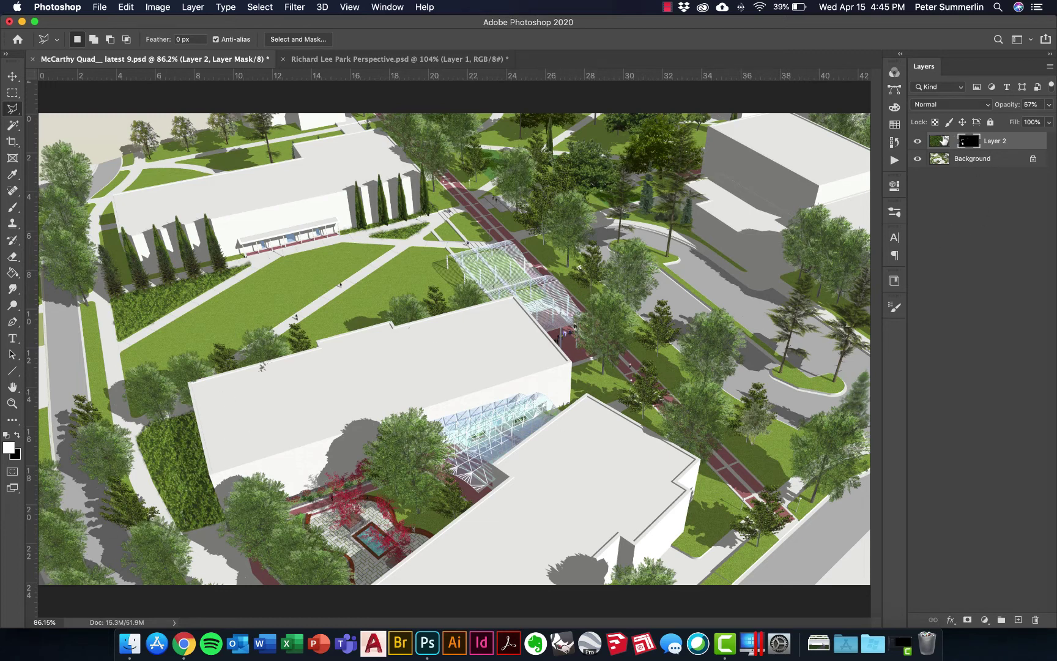
left_click(939, 142)
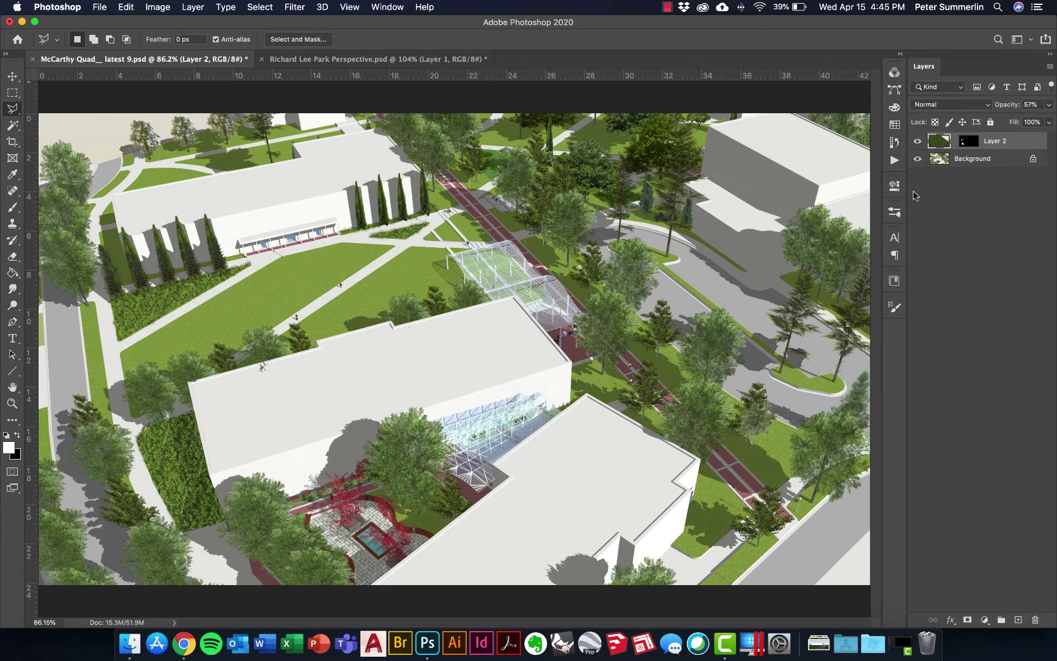
key("super+t")
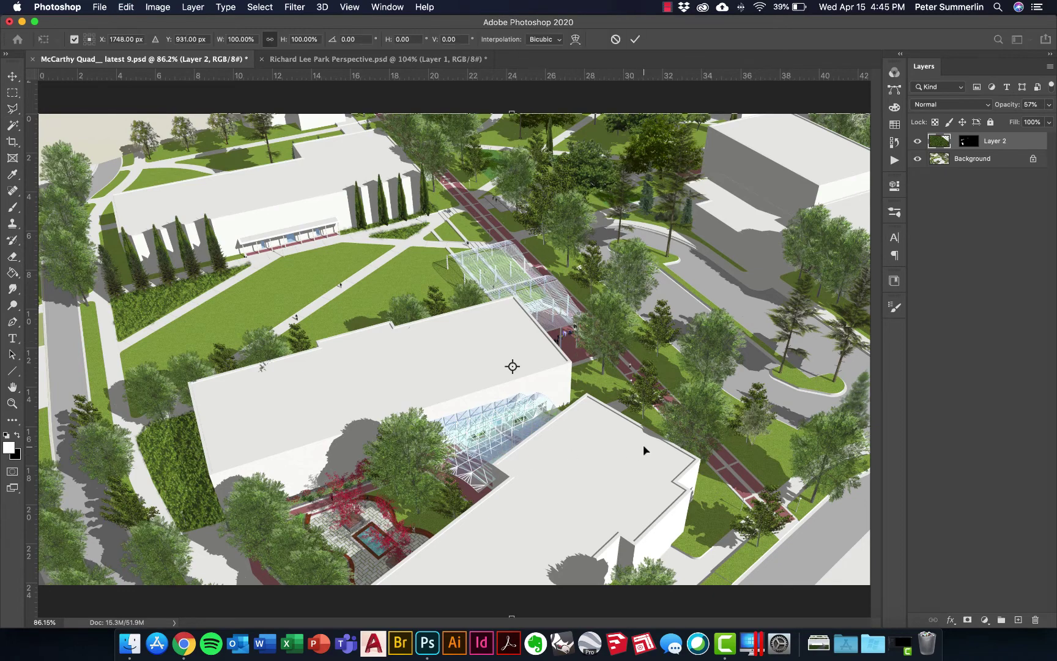
key("super+minus")
key("super+minus")
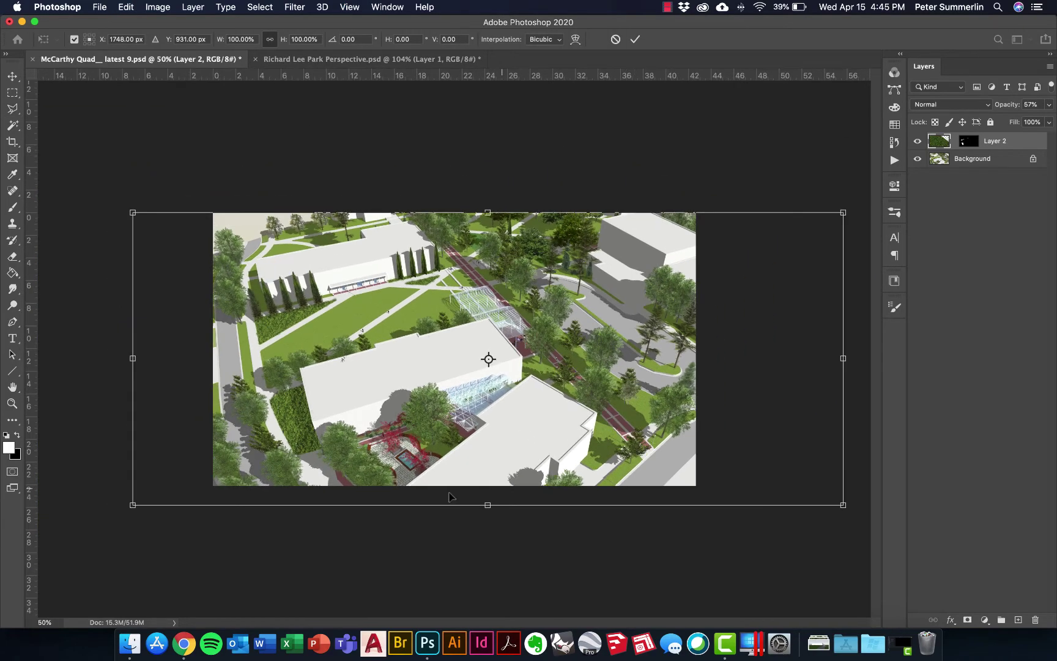
right_click(277, 482)
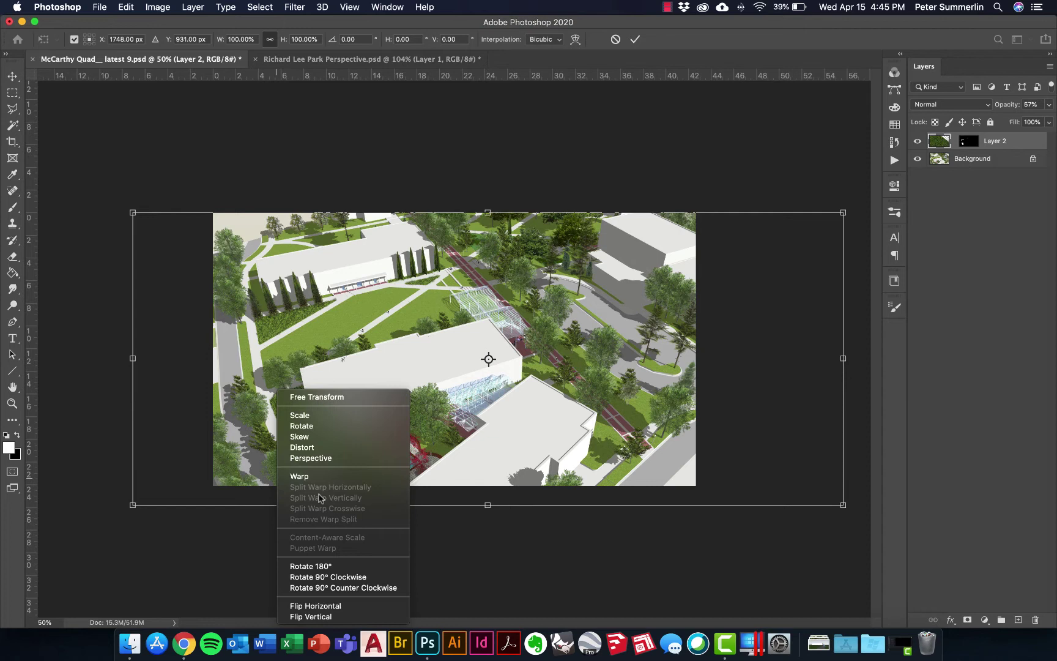
left_click(317, 460)
left_click_drag(135, 510, 83, 511)
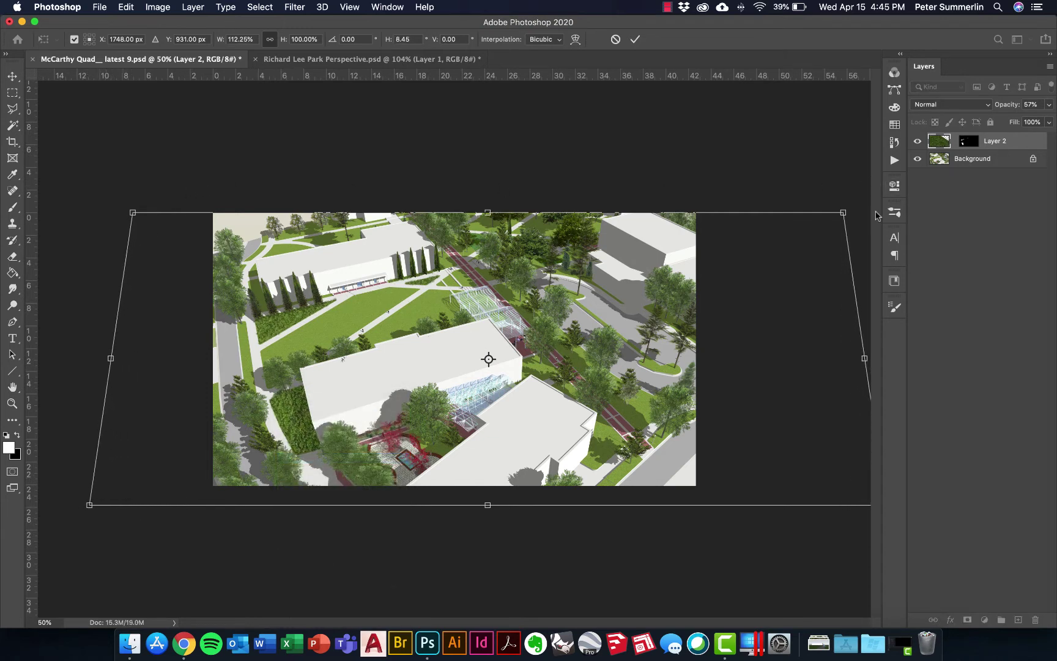
left_click_drag(844, 213, 812, 213)
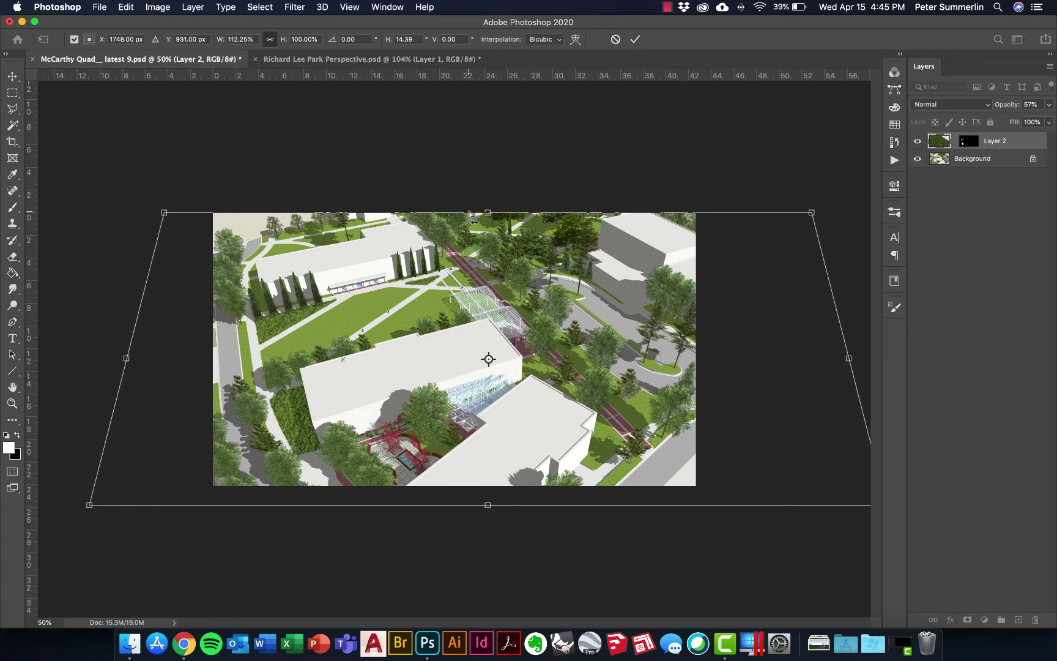
left_click_drag(487, 213, 460, 215)
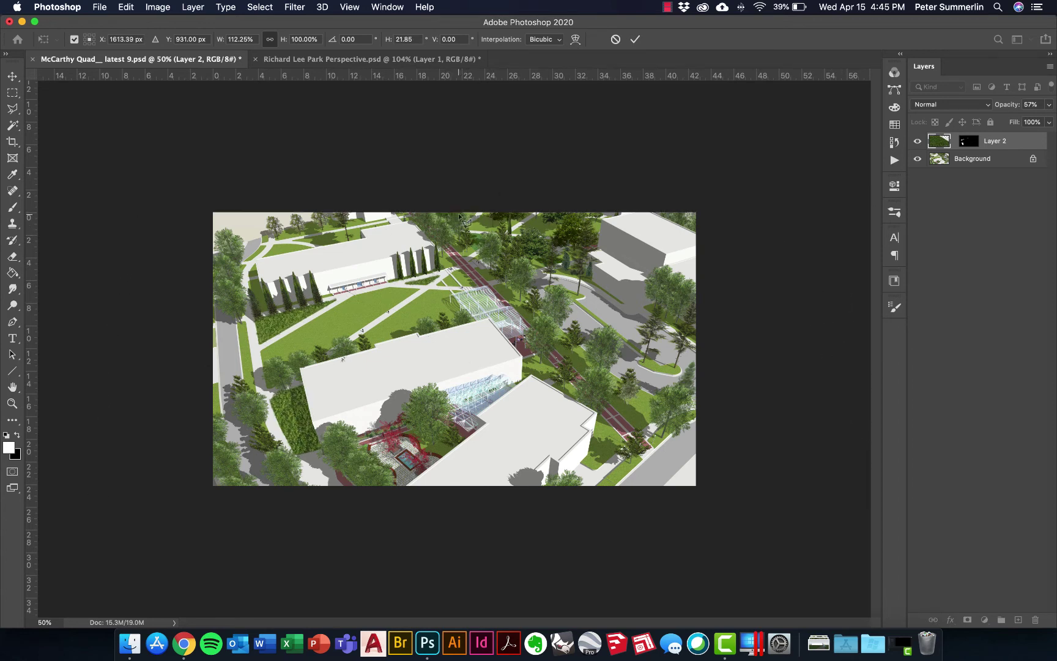
key("Return")
- Scale the shrub layer down to about 94% and nudge it slightly left
key("super+t")
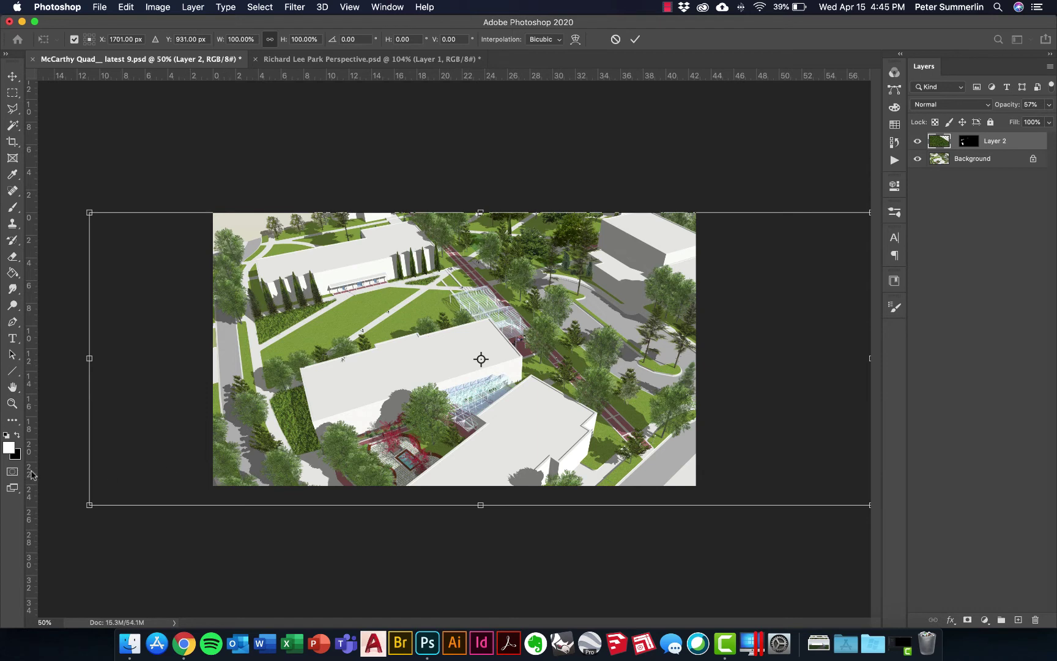
left_click_drag(90, 505, 140, 485)
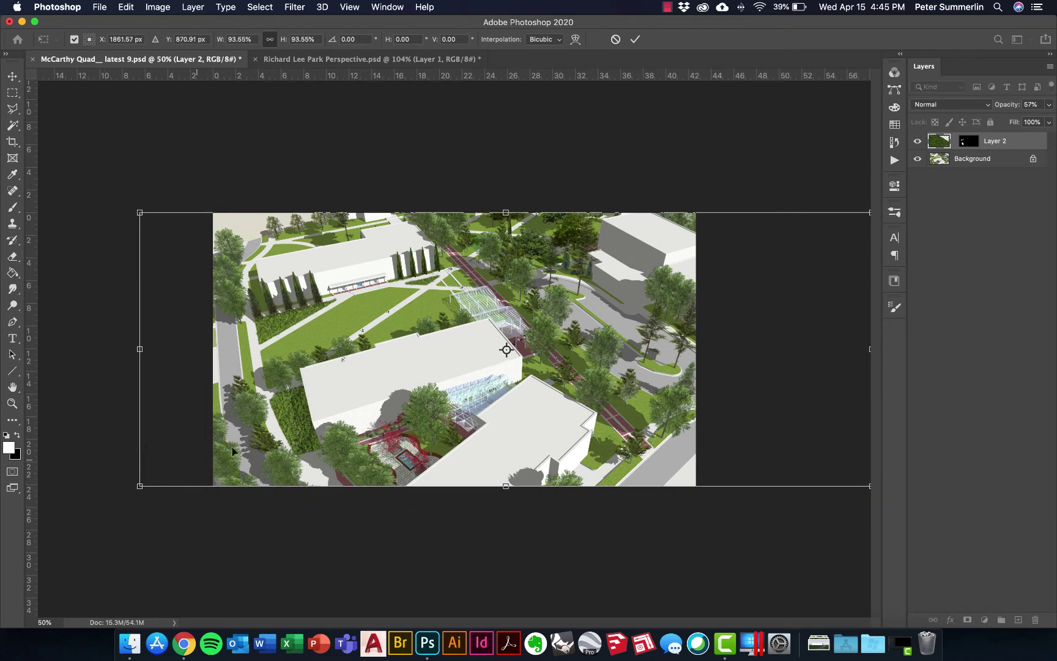
left_click_drag(294, 416, 281, 417)
key("Return")
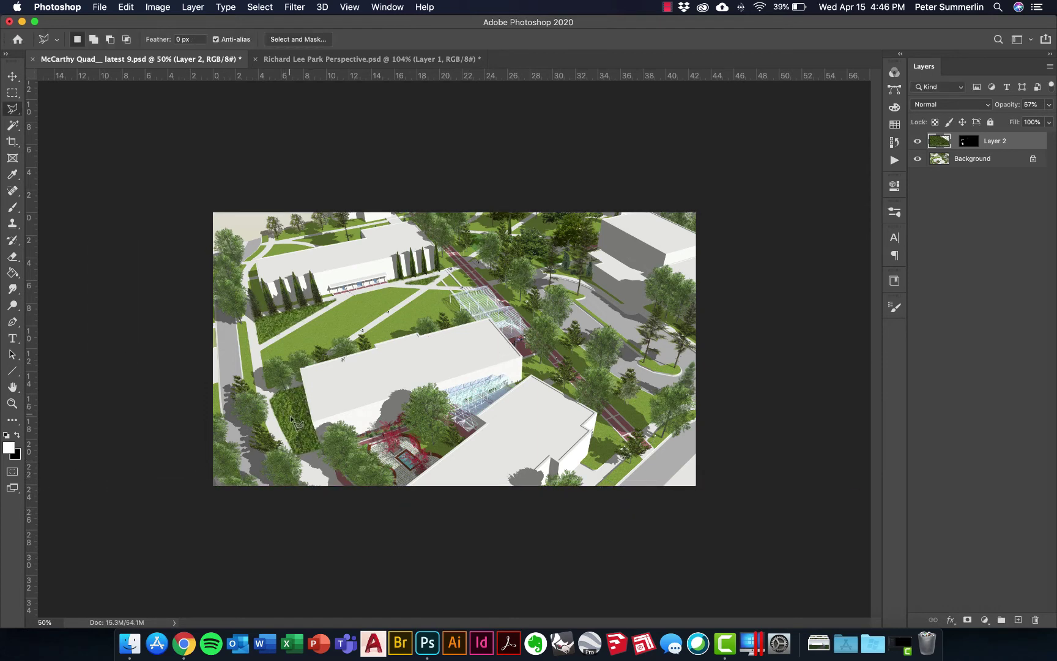
- Zoom in on the lower-left building, drop Layer 2 to 52% opacity, and switch to Richard Lee Park Perspective.psd
key("z")
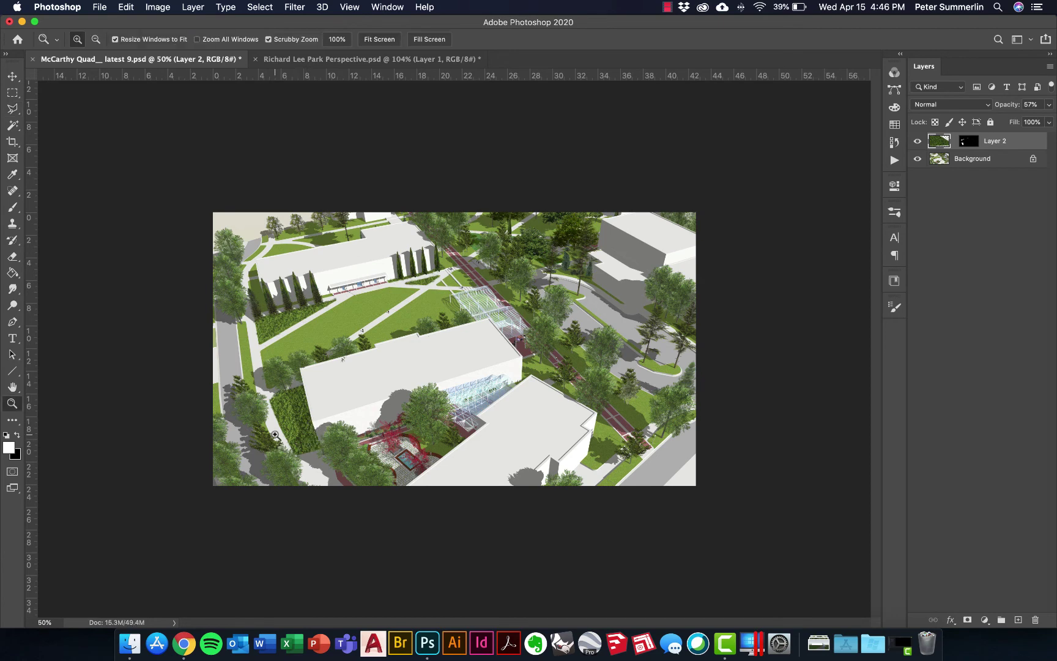
left_click_drag(279, 435, 309, 386)
scroll(321, 270, "up", 2)
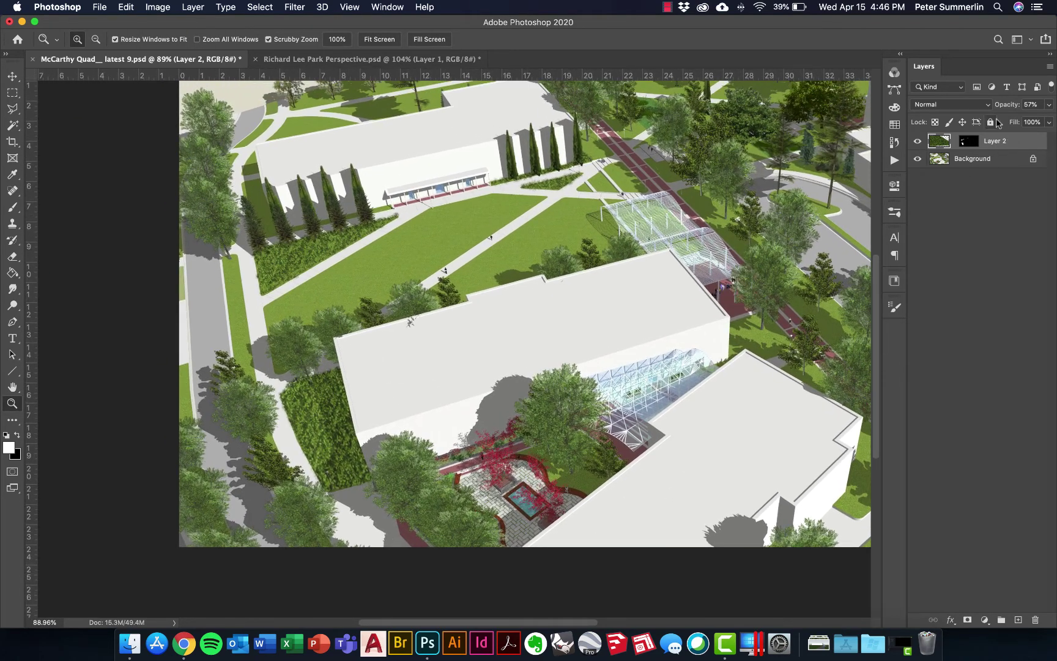
left_click_drag(1016, 106, 1013, 106)
left_click(373, 59)
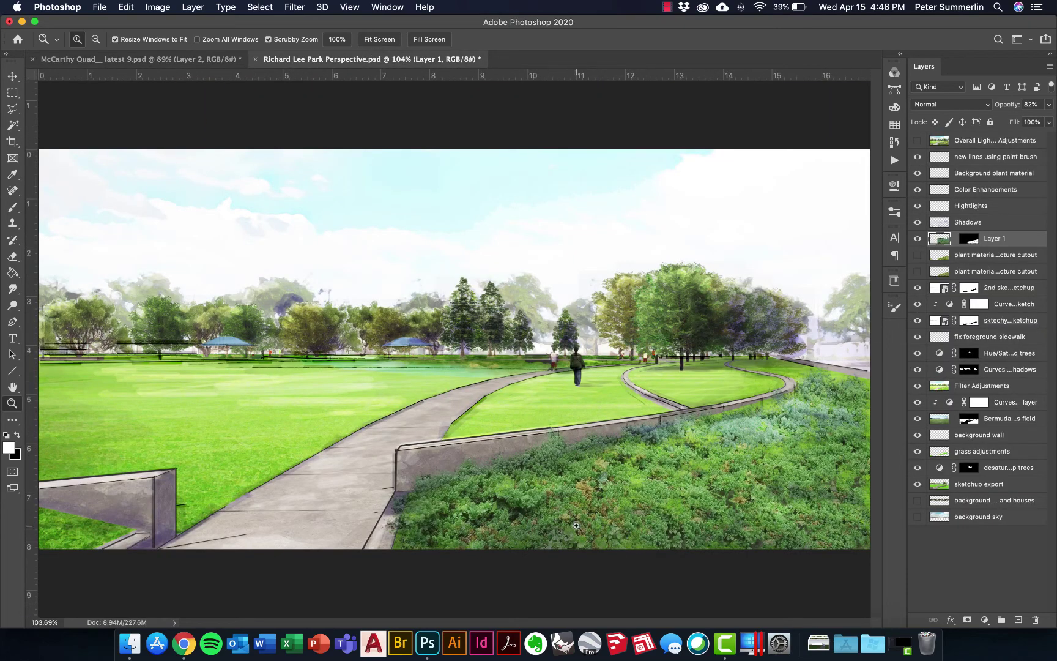
left_click(194, 59)
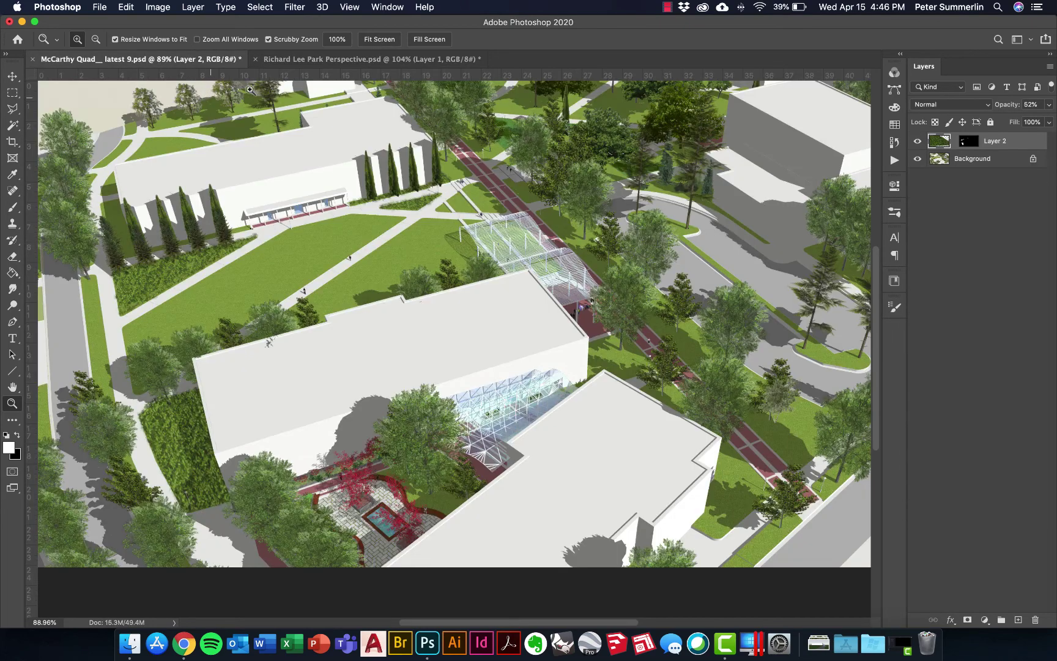
left_click(329, 61)
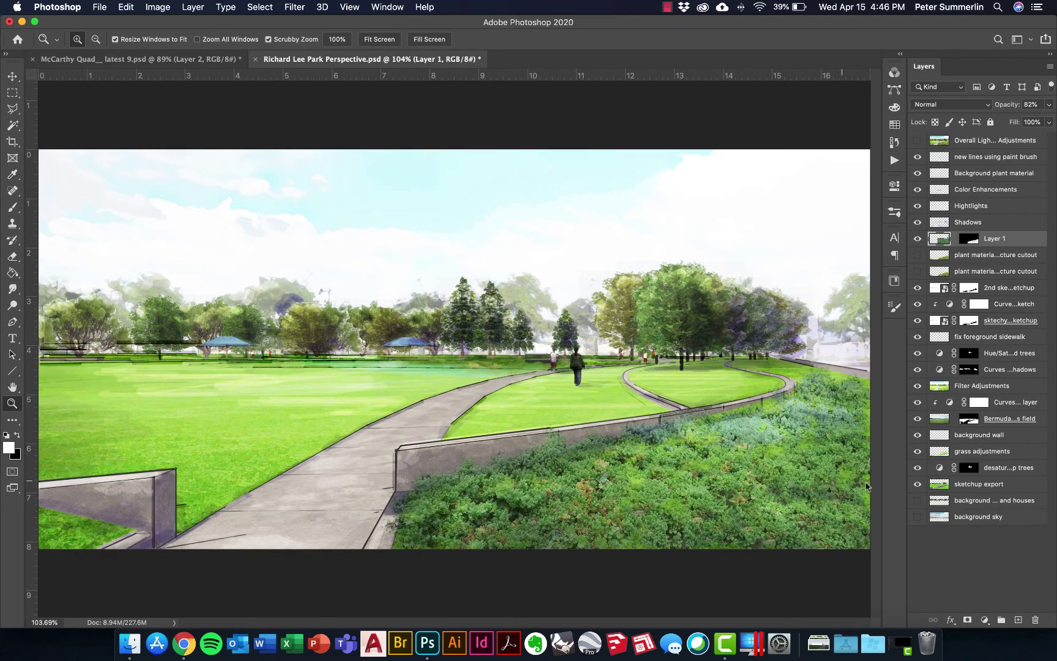